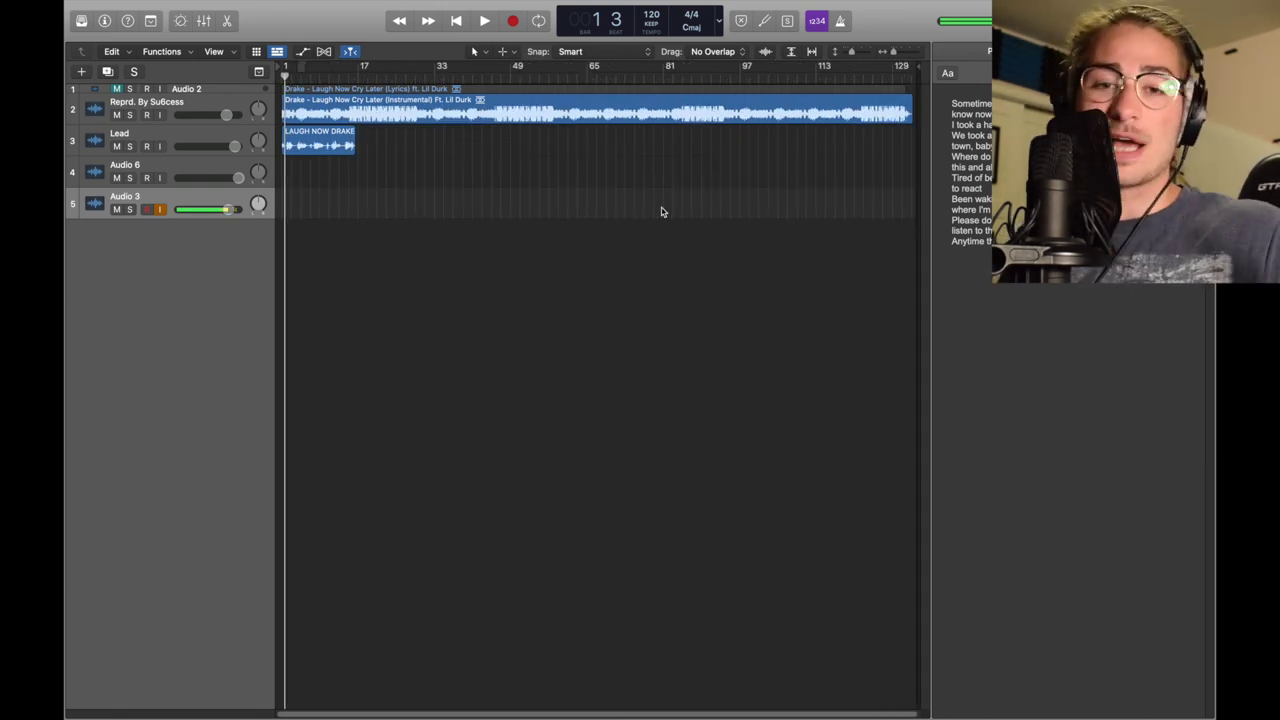
Delete the latest Lead take and its audio file from disk, then select Audio 3
{"action": "key", "text": "super+Right"}
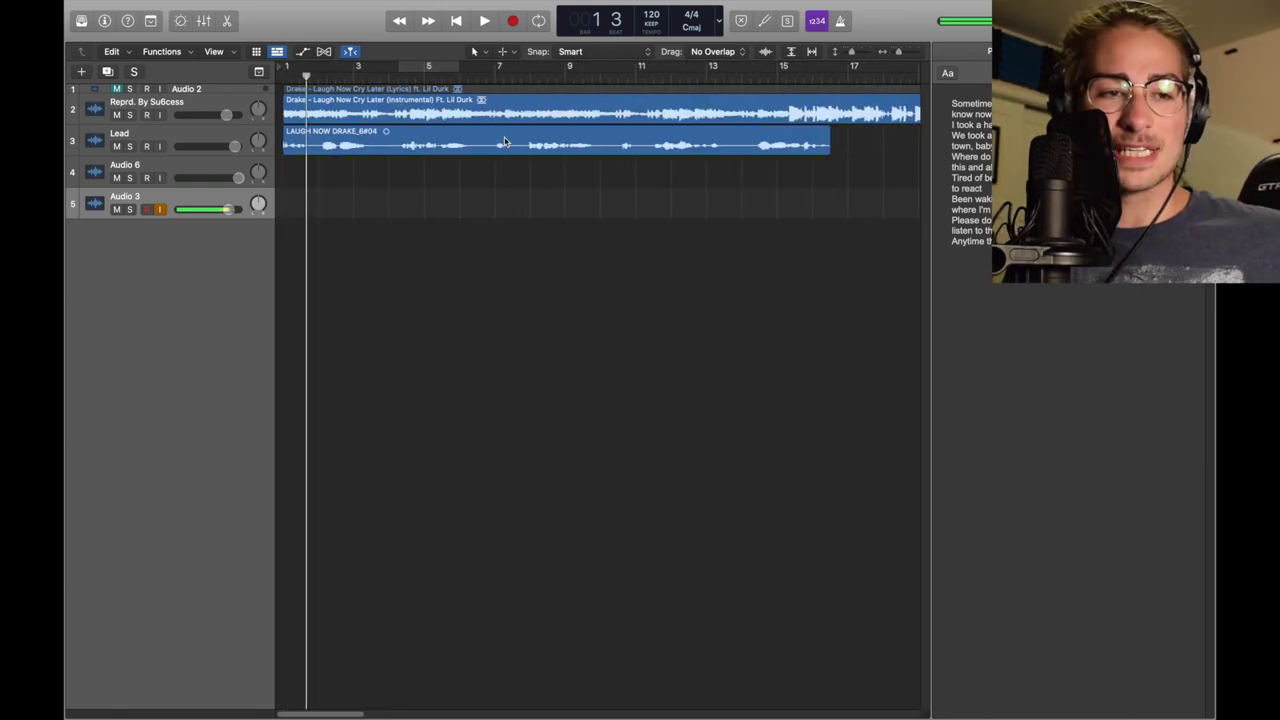
{"action": "key", "text": "Delete"}
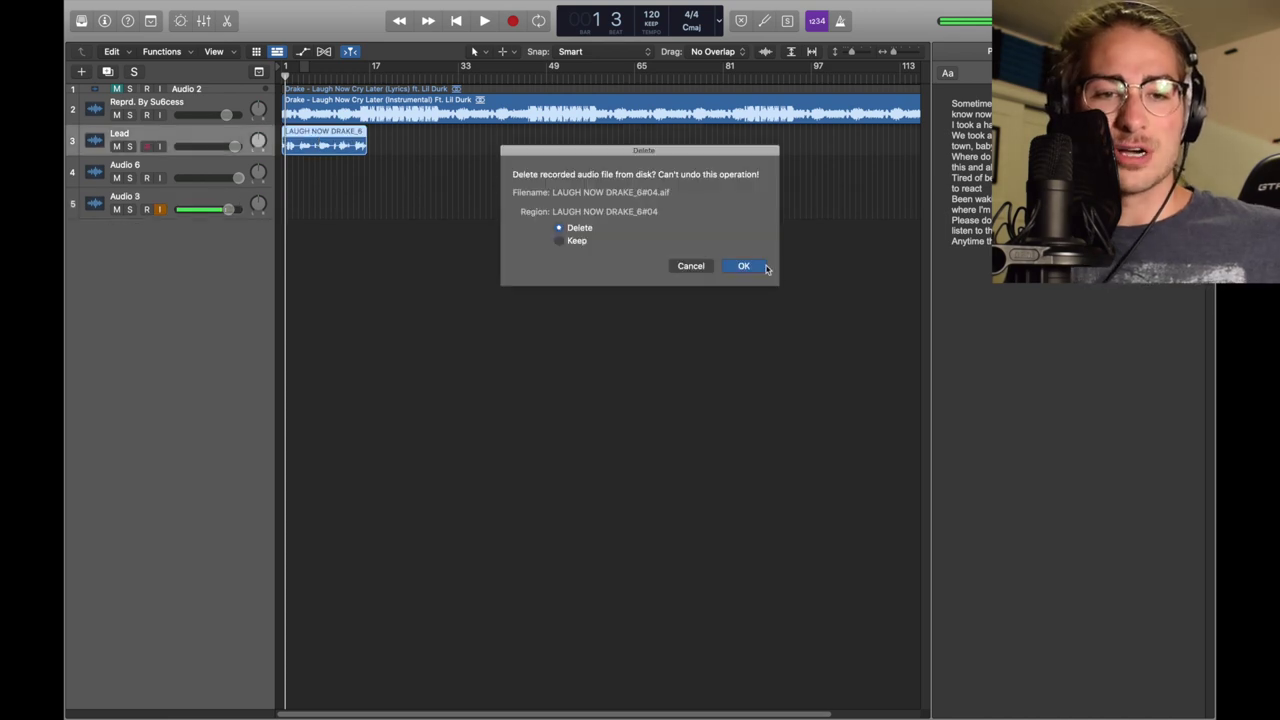
{"action": "left_click", "coordinate": [743, 266]}
{"action": "left_click", "coordinate": [285, 70]}
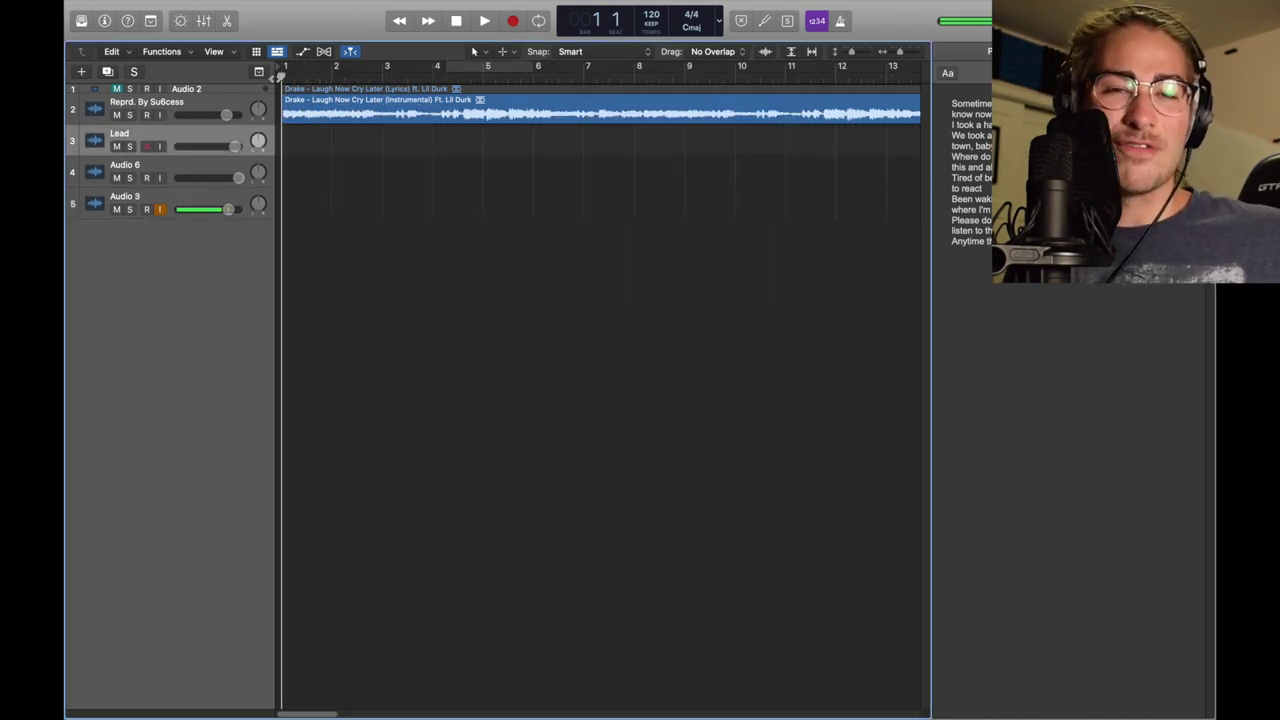
{"action": "left_click", "coordinate": [178, 207]}
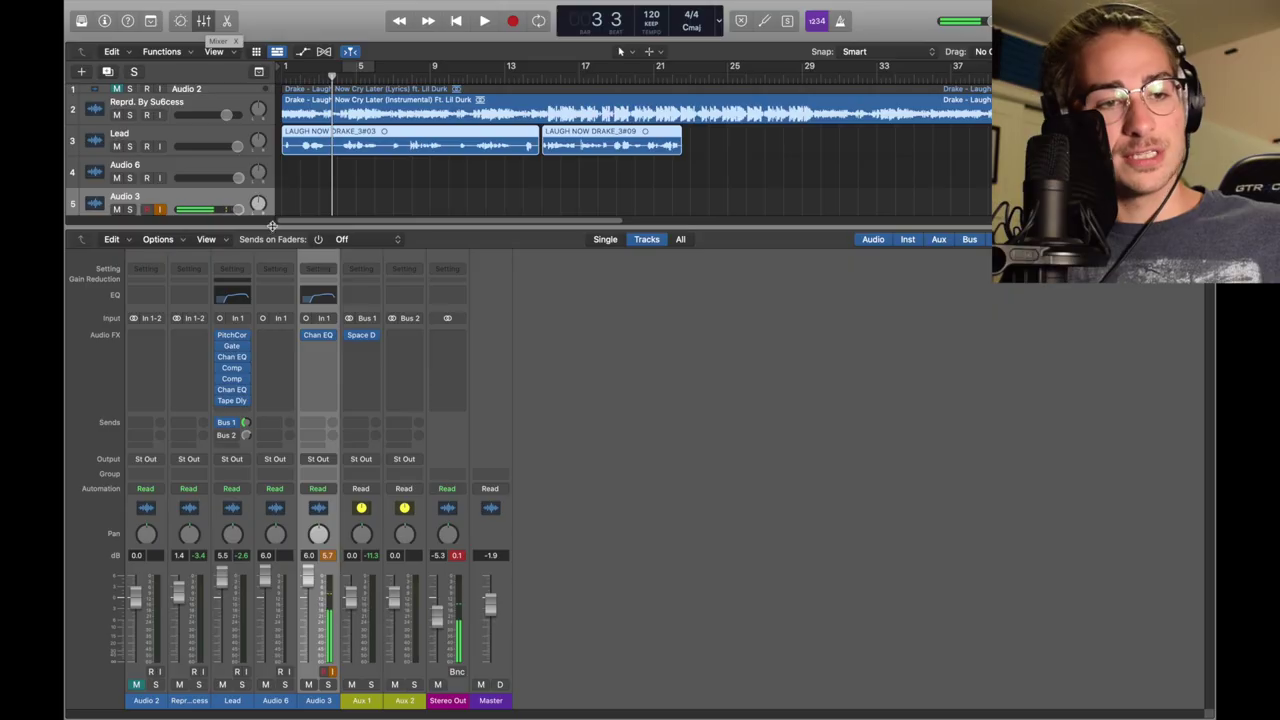
Enlarge the track area above the mixer and move the Lead track below Audio 6
{"action": "left_click_drag", "start_coordinate": [310, 226], "coordinate": [327, 300]}
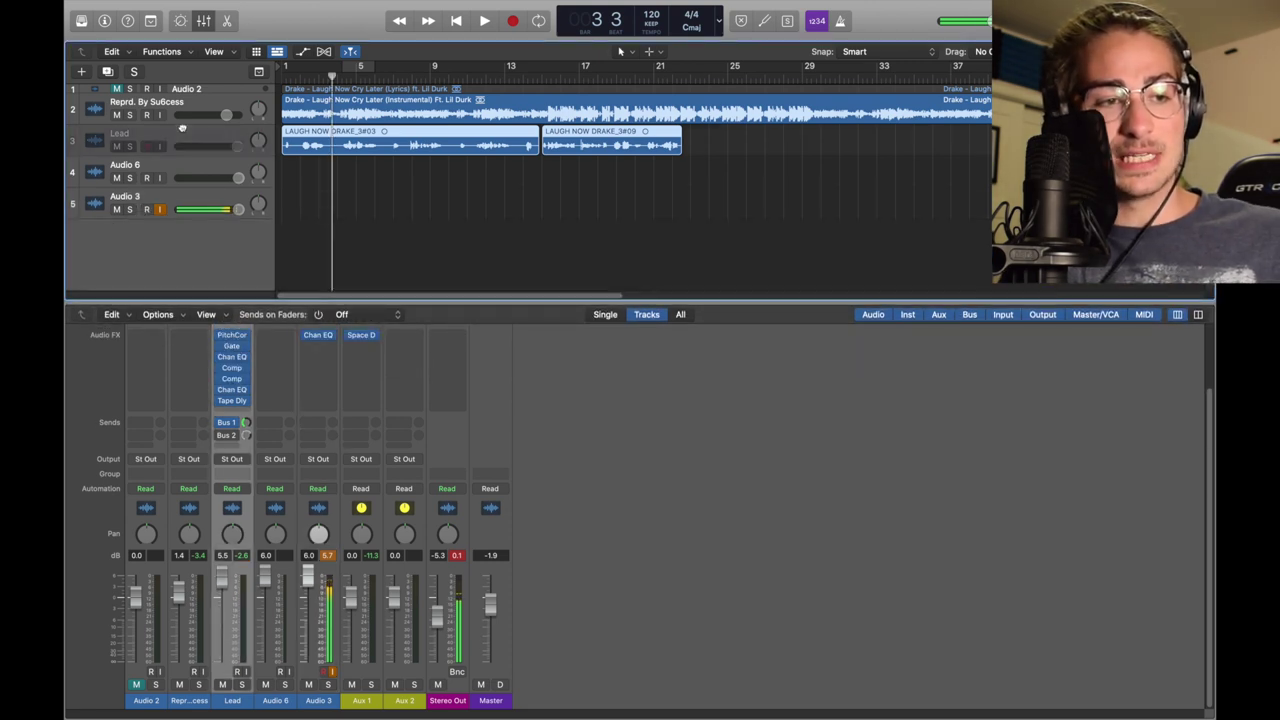
{"action": "left_click_drag", "start_coordinate": [183, 133], "coordinate": [183, 180]}
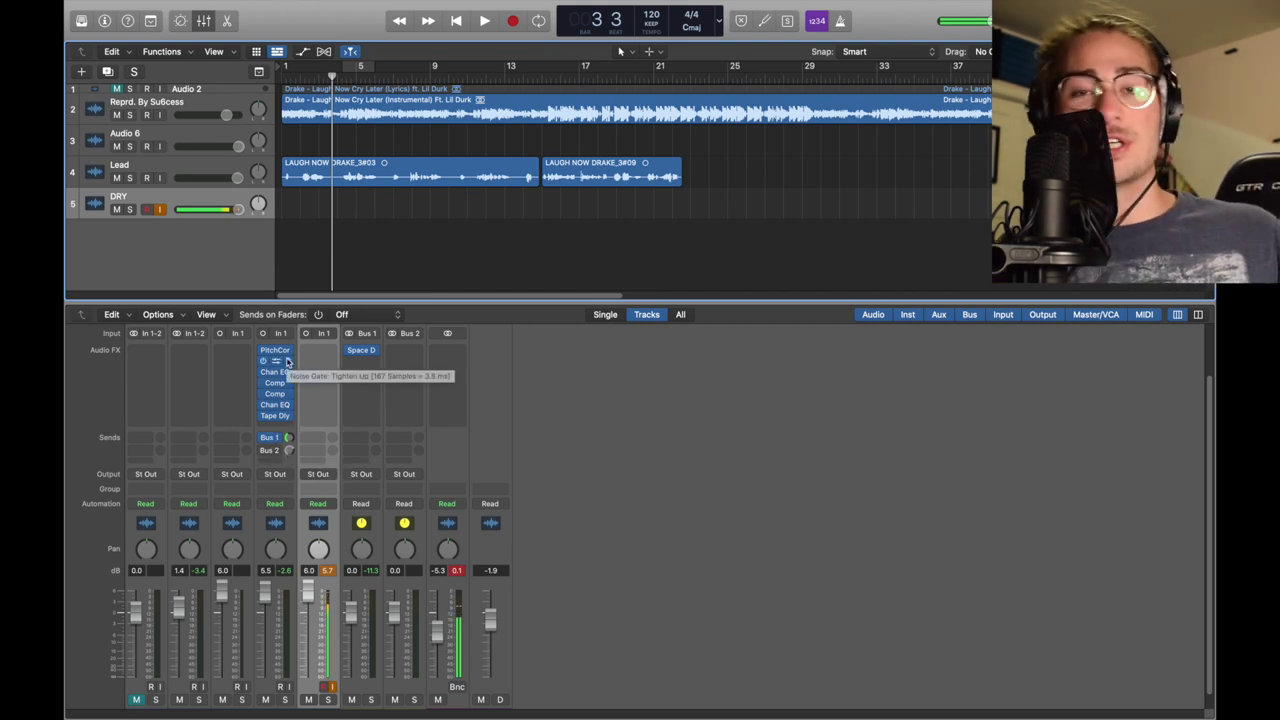
{"action": "mouse_move", "coordinate": [318, 335]}
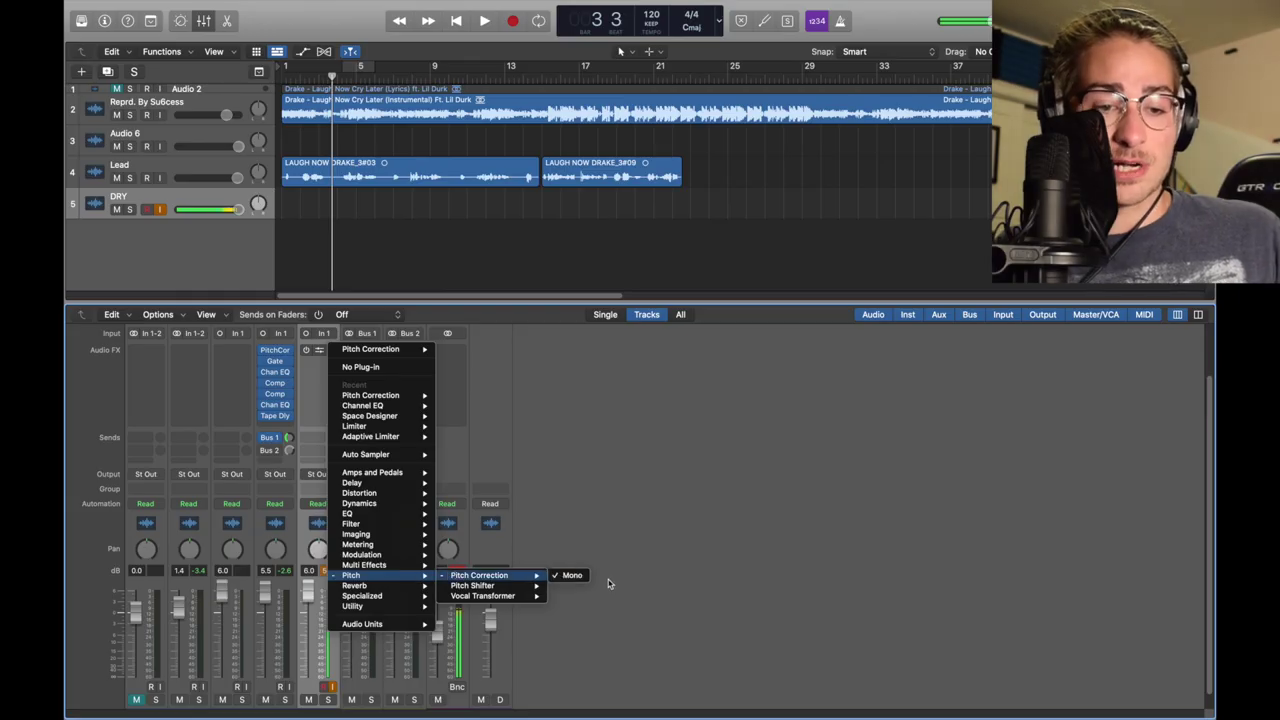
Insert mono Pitch Correction in DRY's first slot, set to A natural minor
{"action": "left_click", "coordinate": [572, 575]}
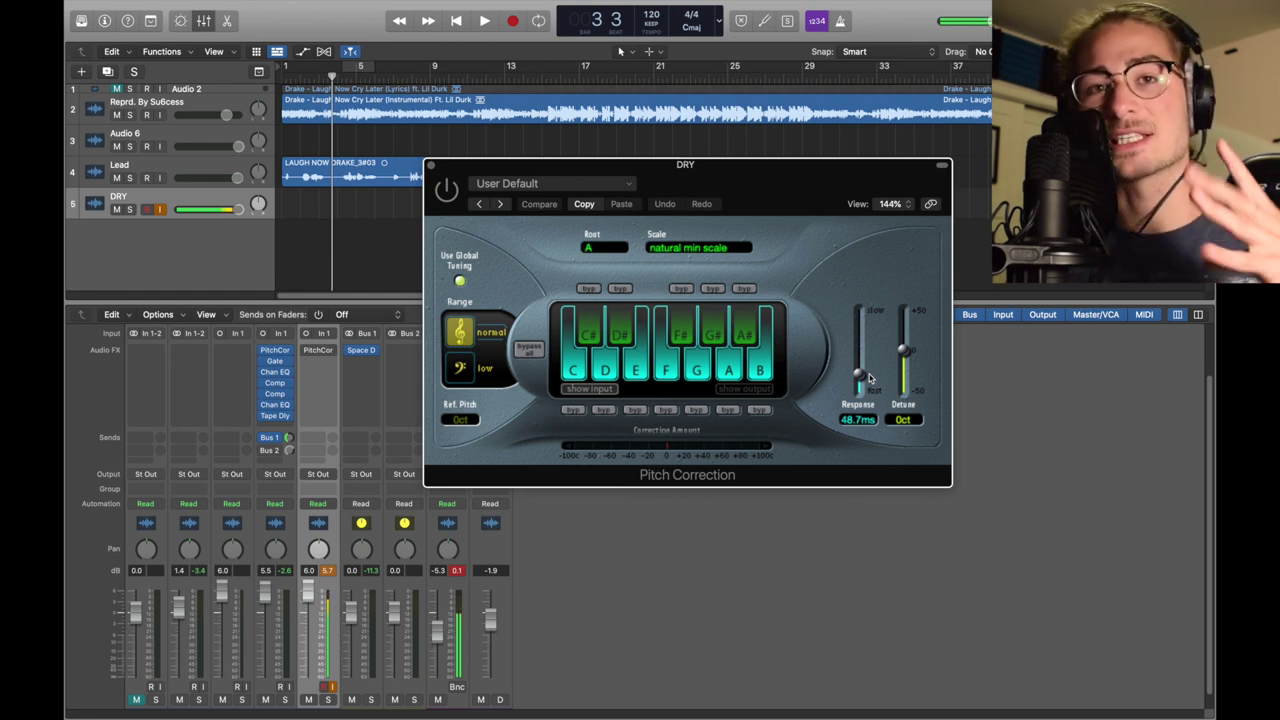
{"action": "left_click_drag", "start_coordinate": [786, 186], "coordinate": [852, 192]}
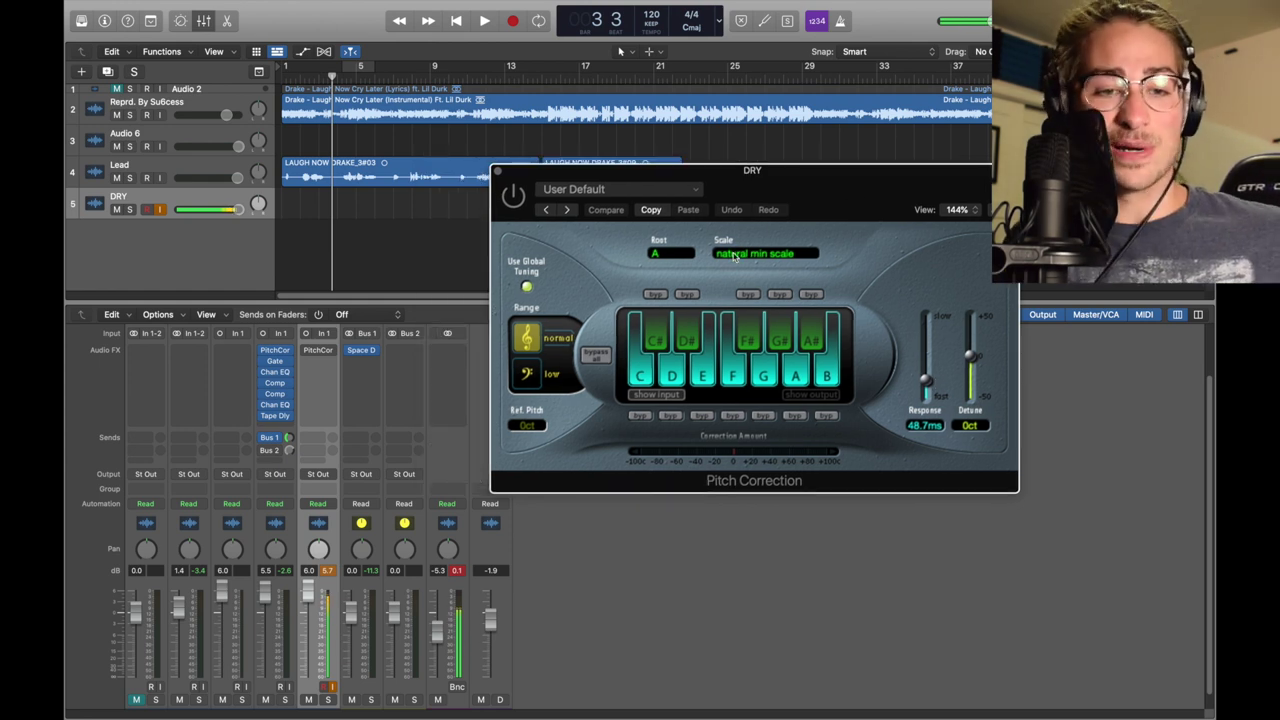
{"action": "left_click_drag", "start_coordinate": [786, 175], "coordinate": [657, 170]}
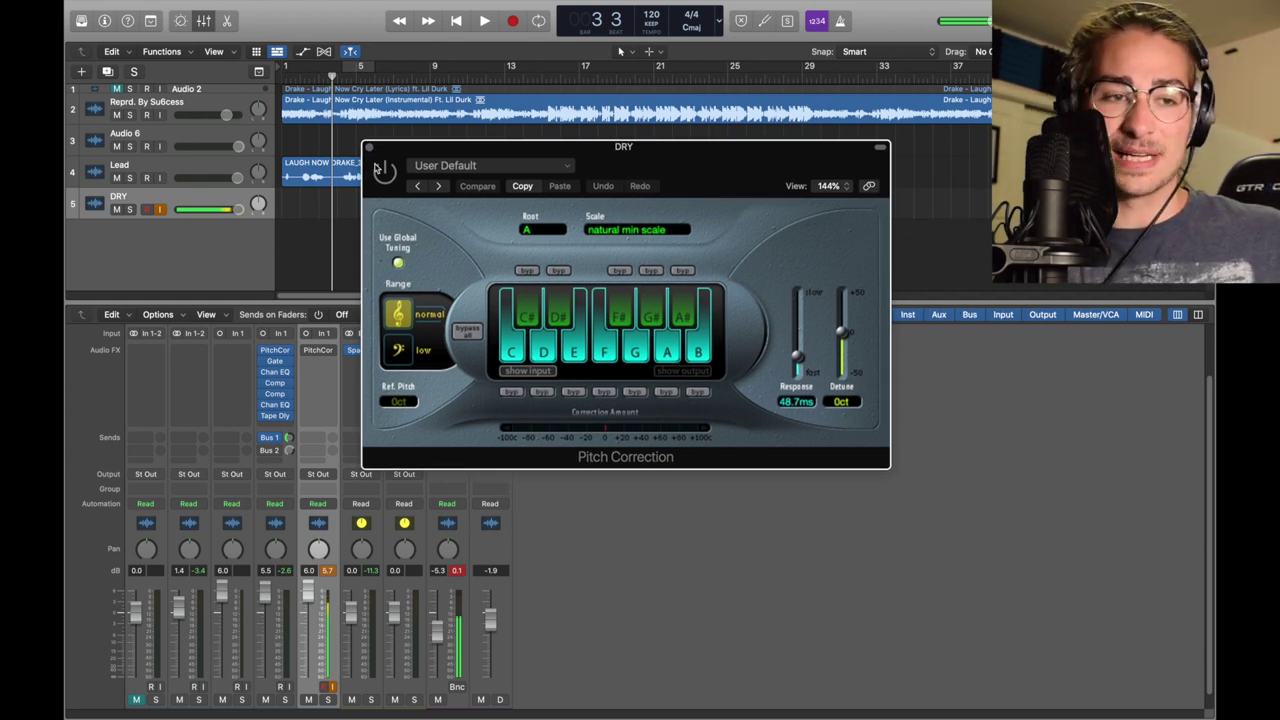
{"action": "left_click", "coordinate": [370, 148]}
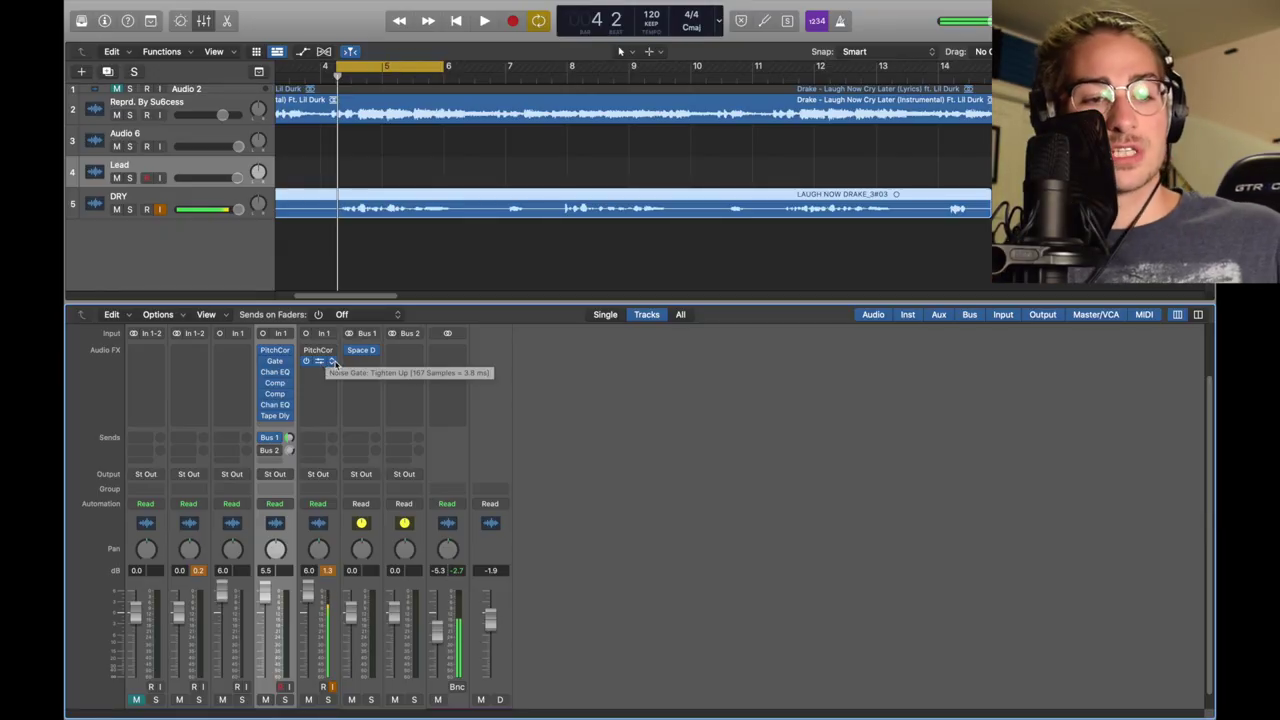
Add a mono Noise Gate in DRY's second slot with the Tighten Up preset
{"action": "left_click", "coordinate": [334, 363]}
{"action": "mouse_move", "coordinate": [360, 514]}
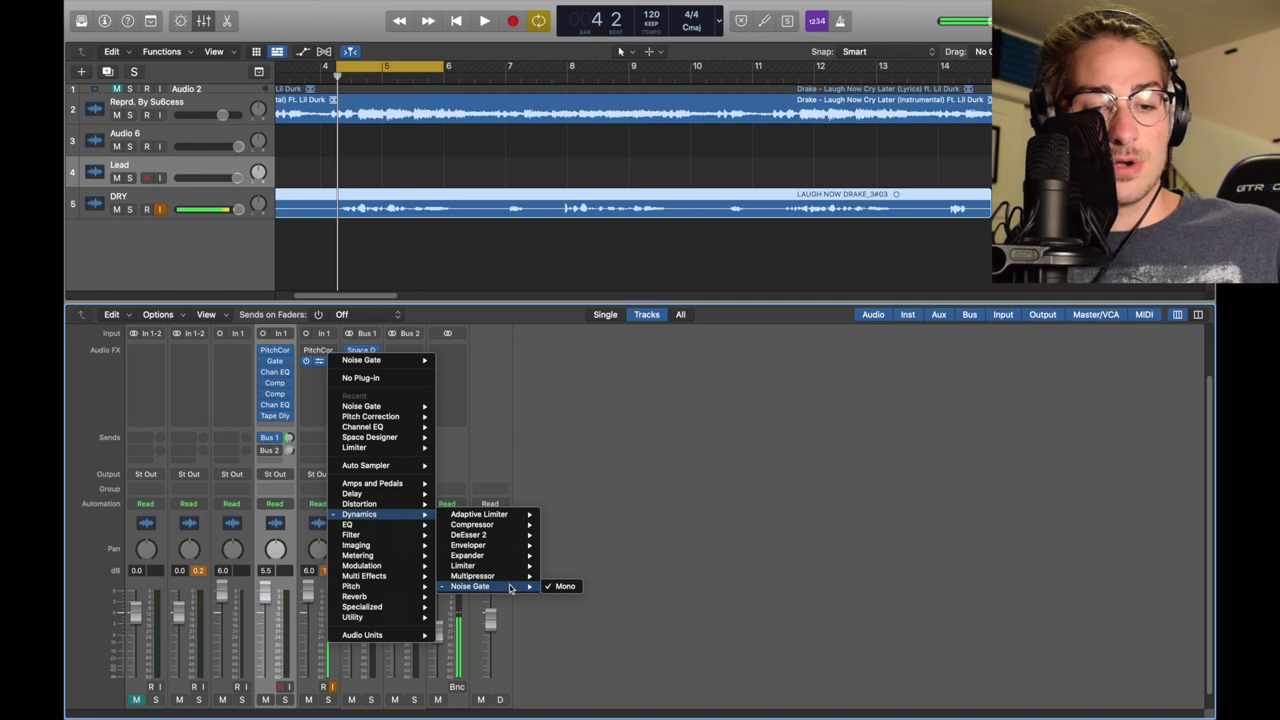
{"action": "left_click", "coordinate": [560, 586]}
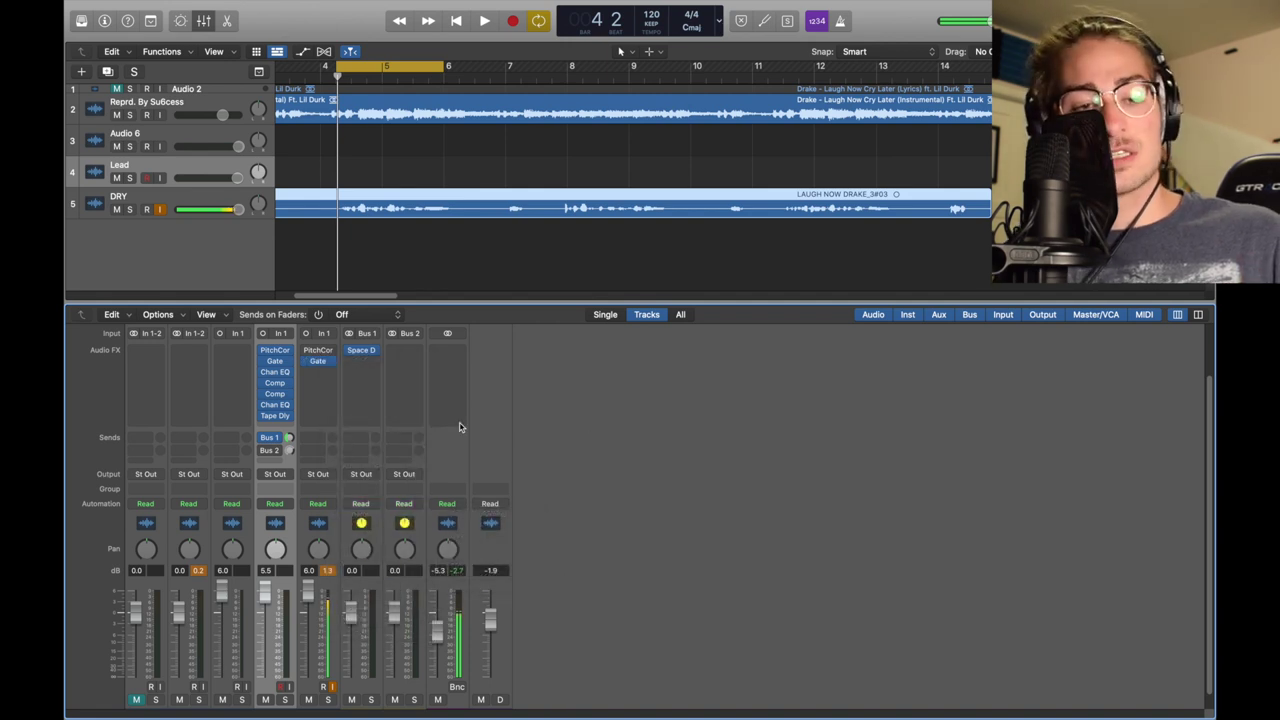
{"action": "left_click", "coordinate": [322, 362]}
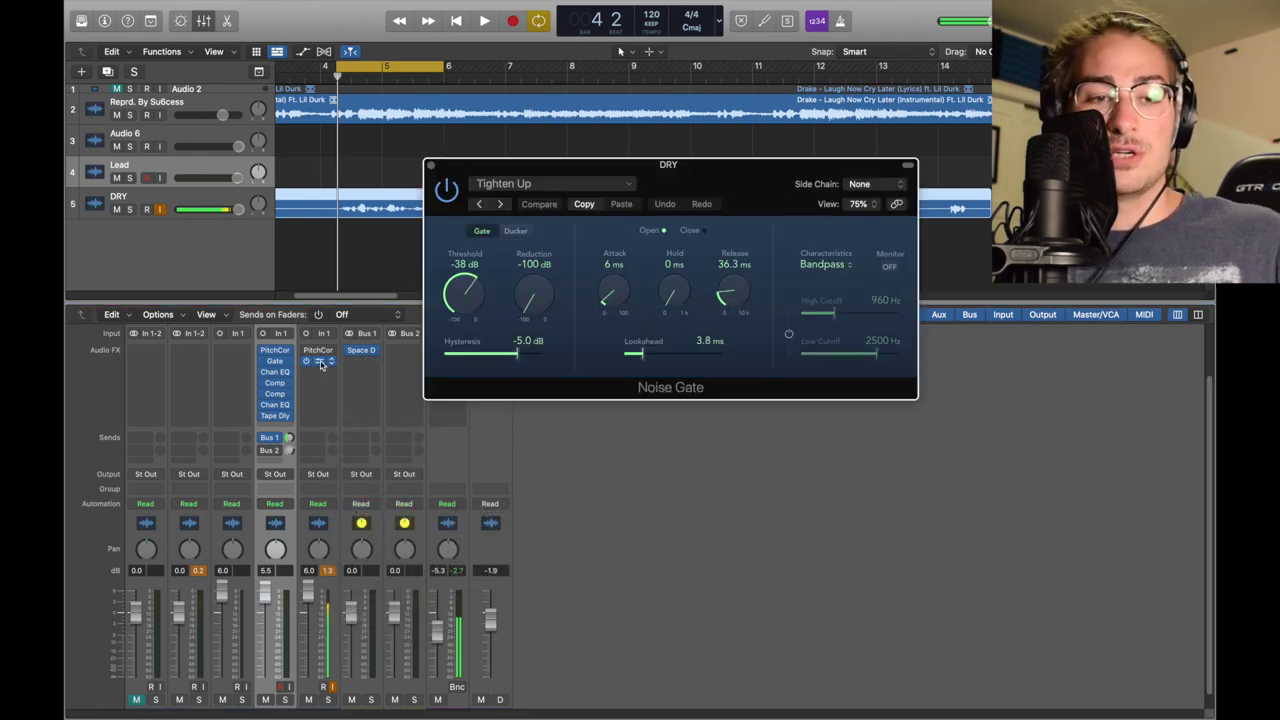
{"action": "left_click", "coordinate": [528, 184]}
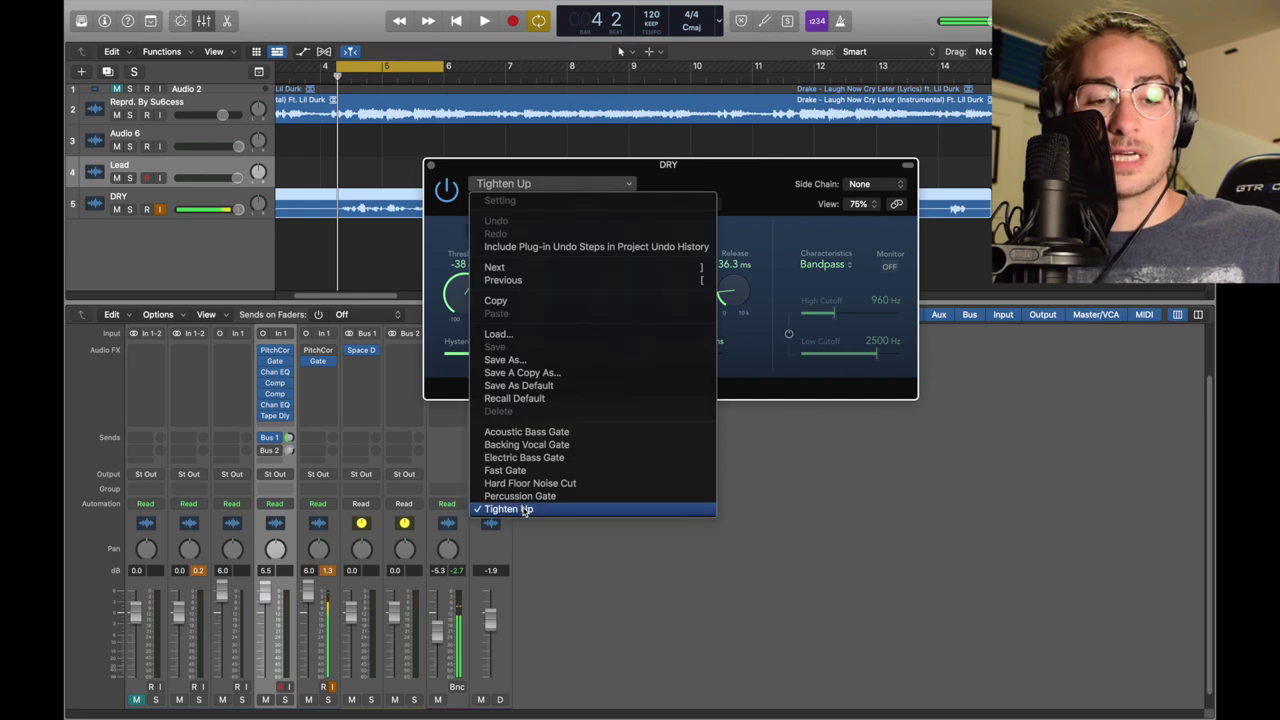
{"action": "left_click", "coordinate": [750, 210]}
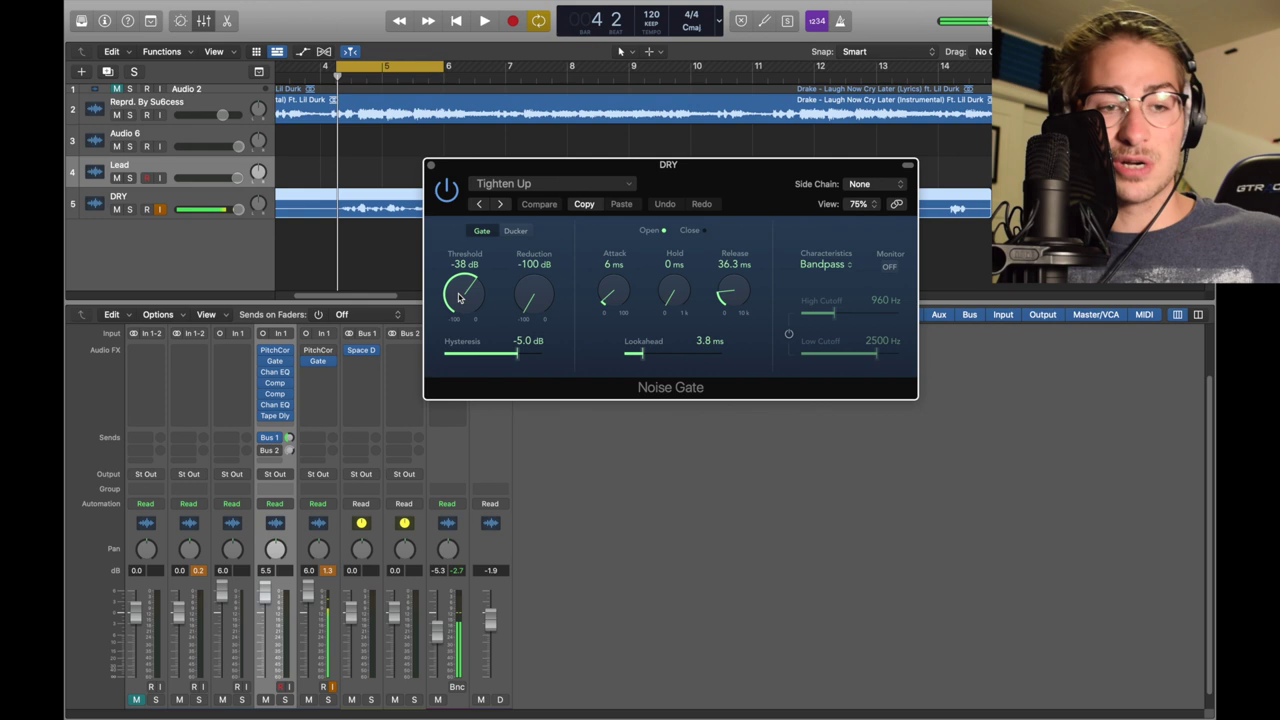
{"action": "left_click", "coordinate": [432, 168]}
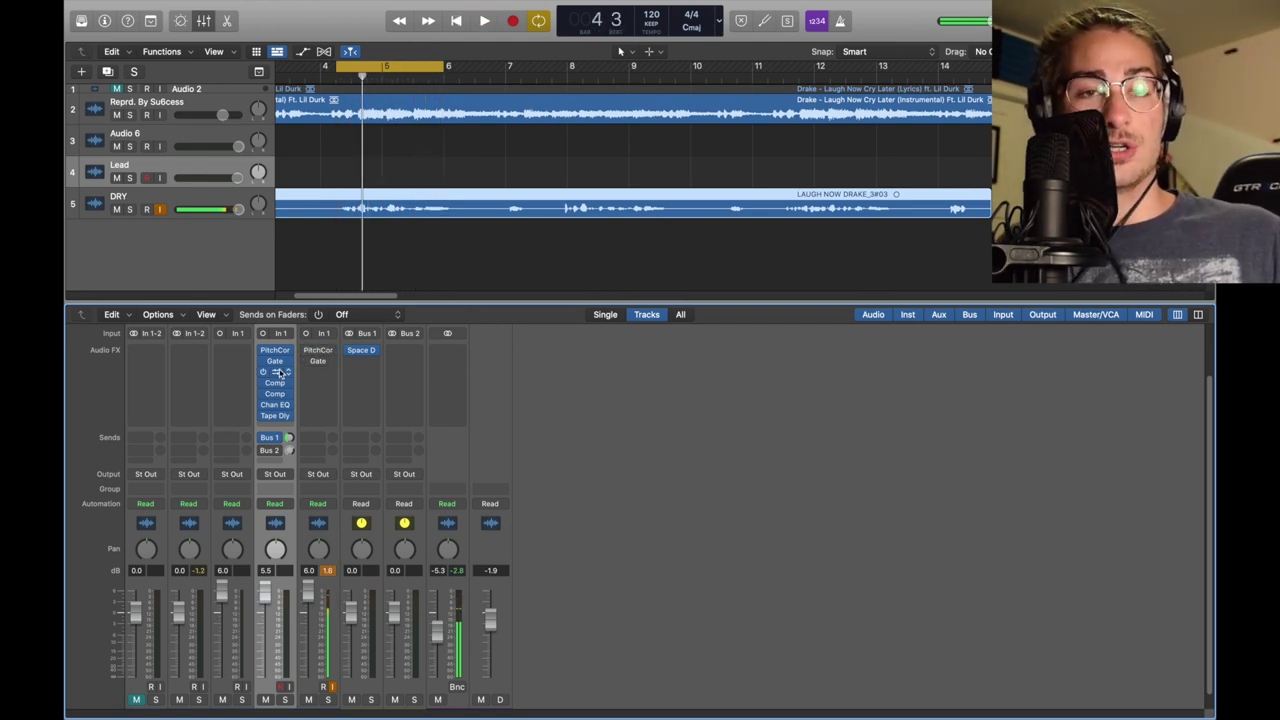
Insert a Channel EQ in DRY's third slot and switch off its 1040 Hz band
{"action": "left_click", "coordinate": [318, 372]}
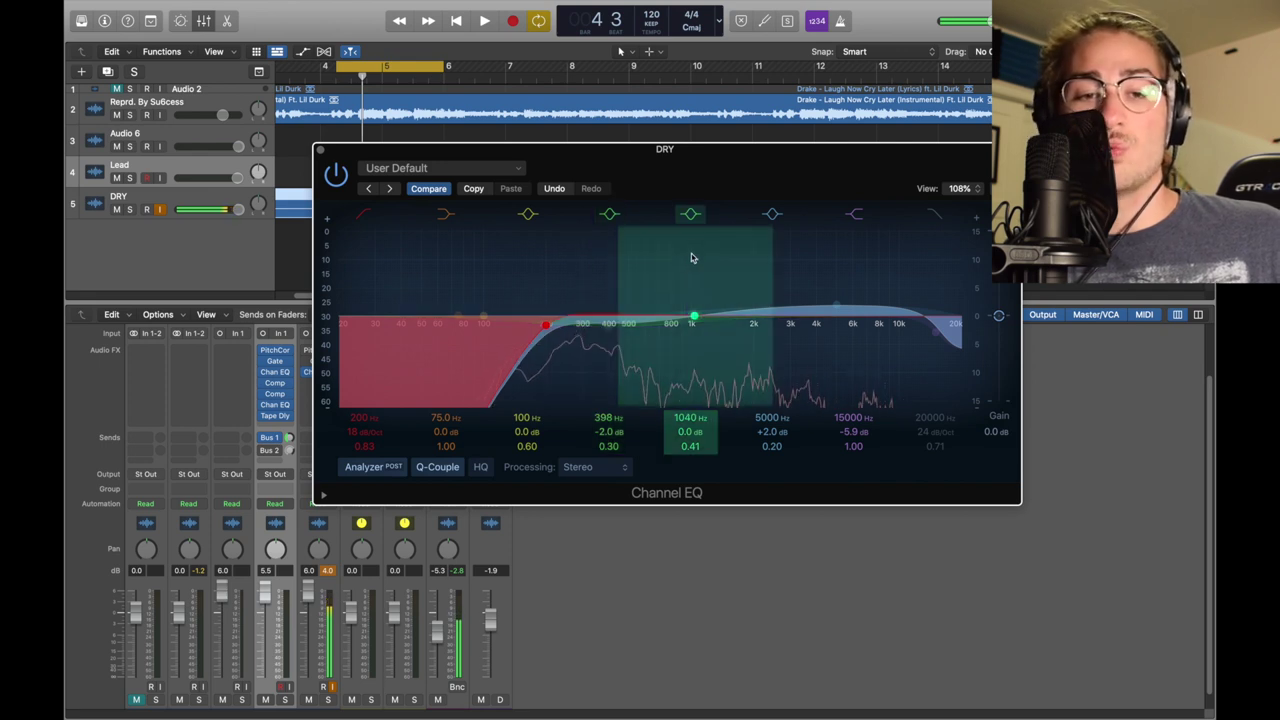
{"action": "left_click", "coordinate": [690, 214]}
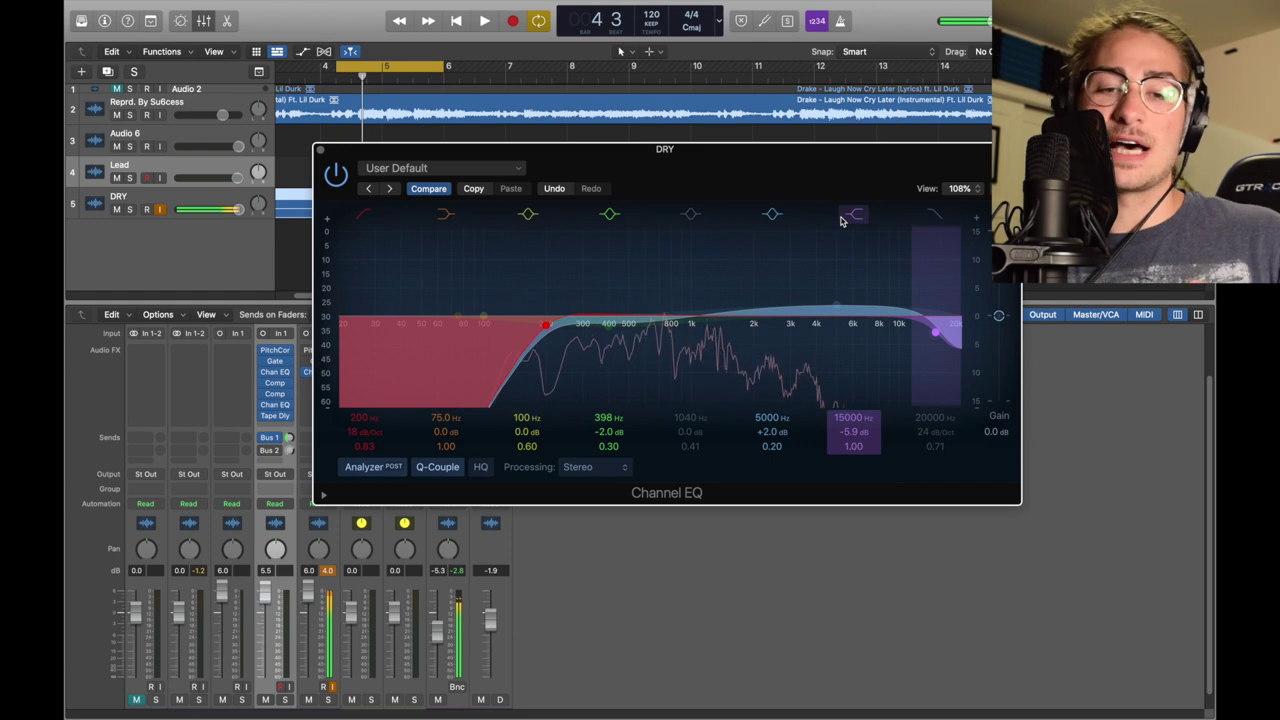
{"action": "left_click", "coordinate": [322, 153]}
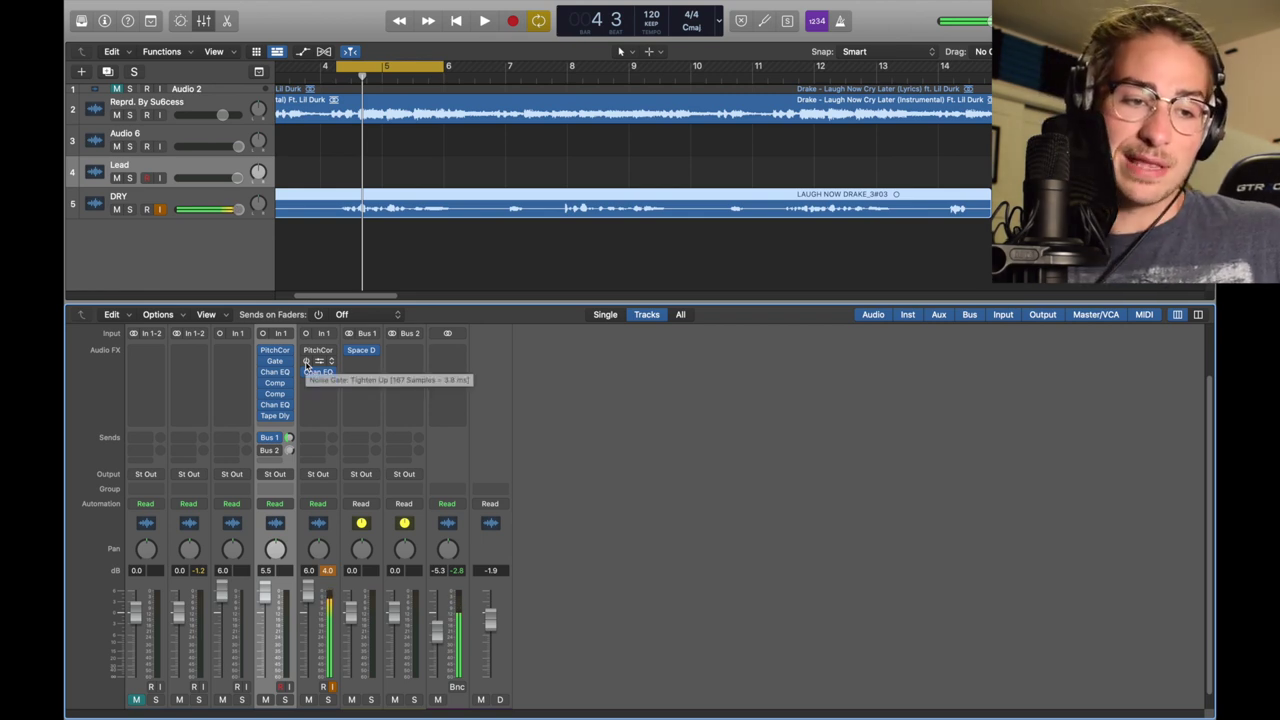
Play the vocal from the cycle start while browsing DRY's plug-in list
{"action": "key", "text": "space"}
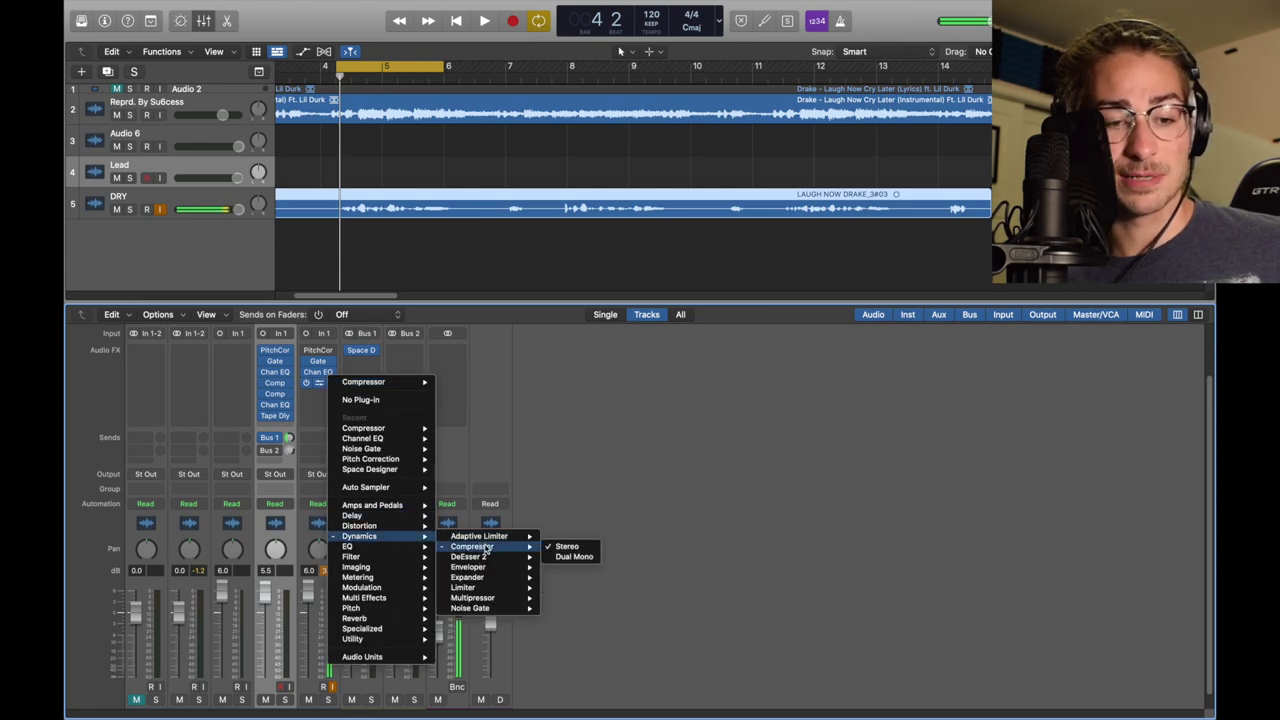
{"action": "left_click", "coordinate": [566, 546]}
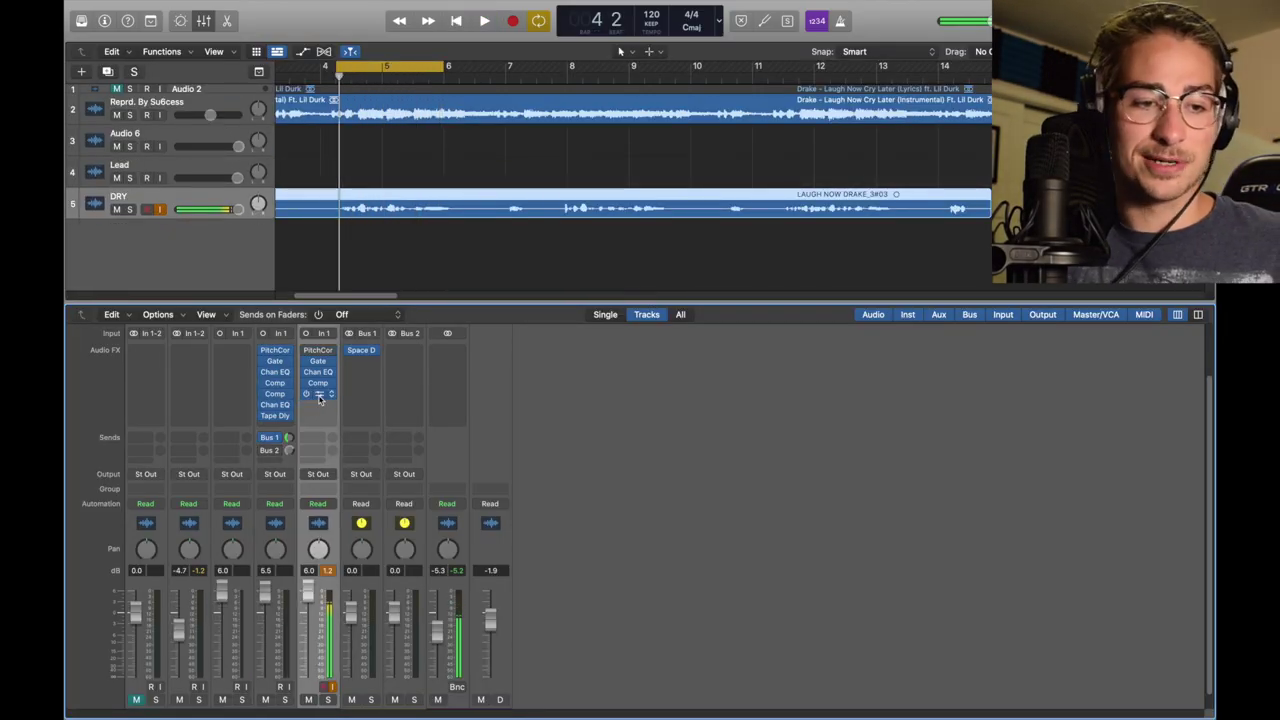
Add a stereo Compressor in DRY's next empty slot and open its settings
{"action": "left_click", "coordinate": [319, 395]}
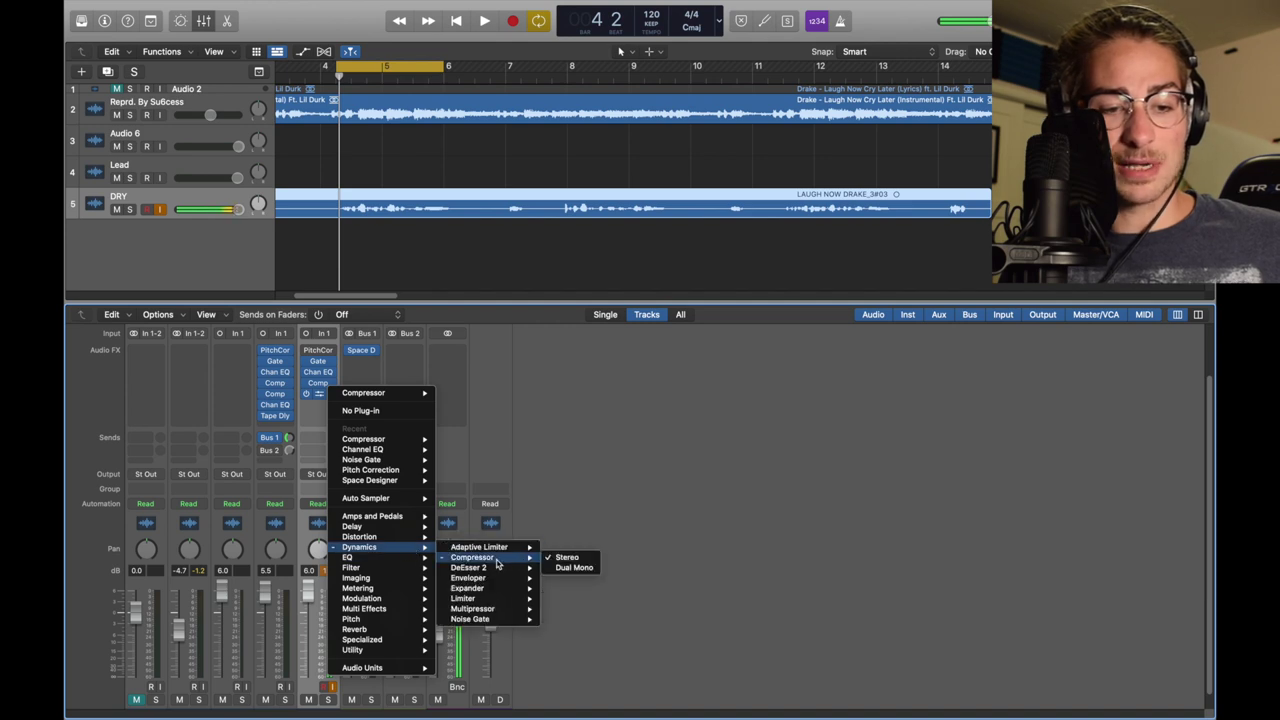
{"action": "left_click", "coordinate": [571, 537]}
{"action": "left_click", "coordinate": [318, 394]}
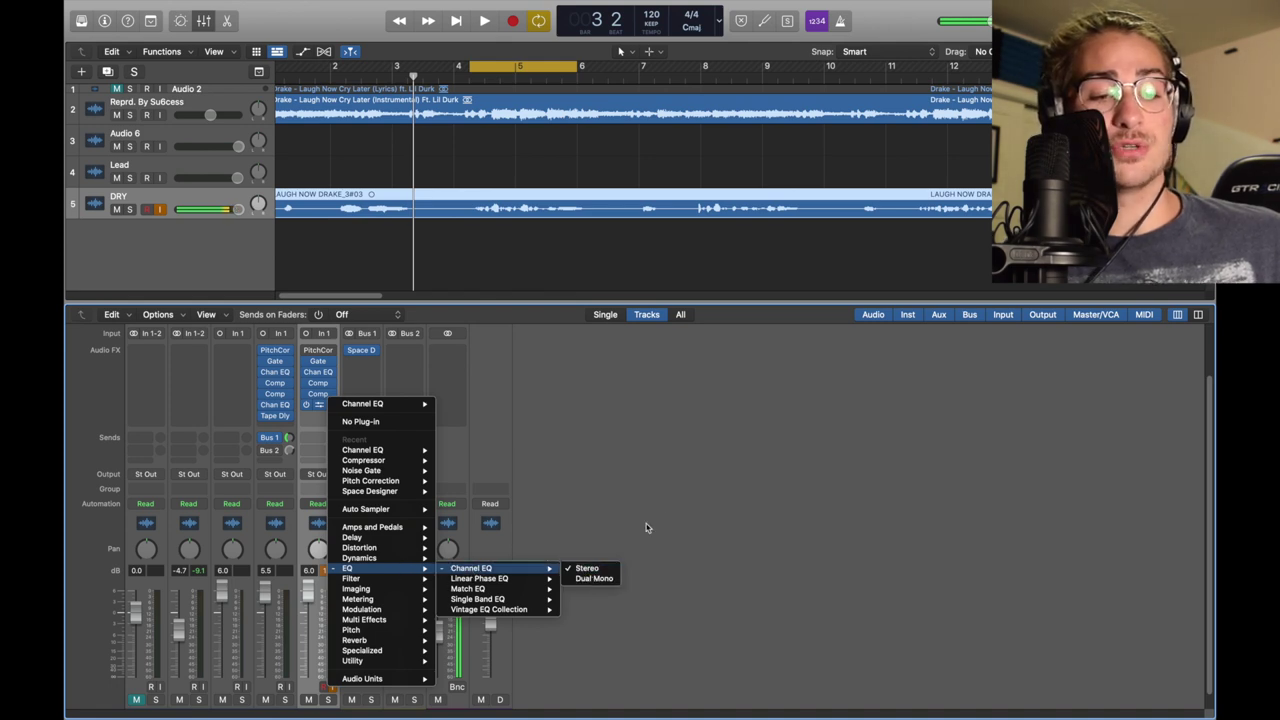
Insert a stereo Channel EQ after the compressors, reshape its 402 Hz boost, and replay the vocal
{"action": "left_click", "coordinate": [590, 573]}
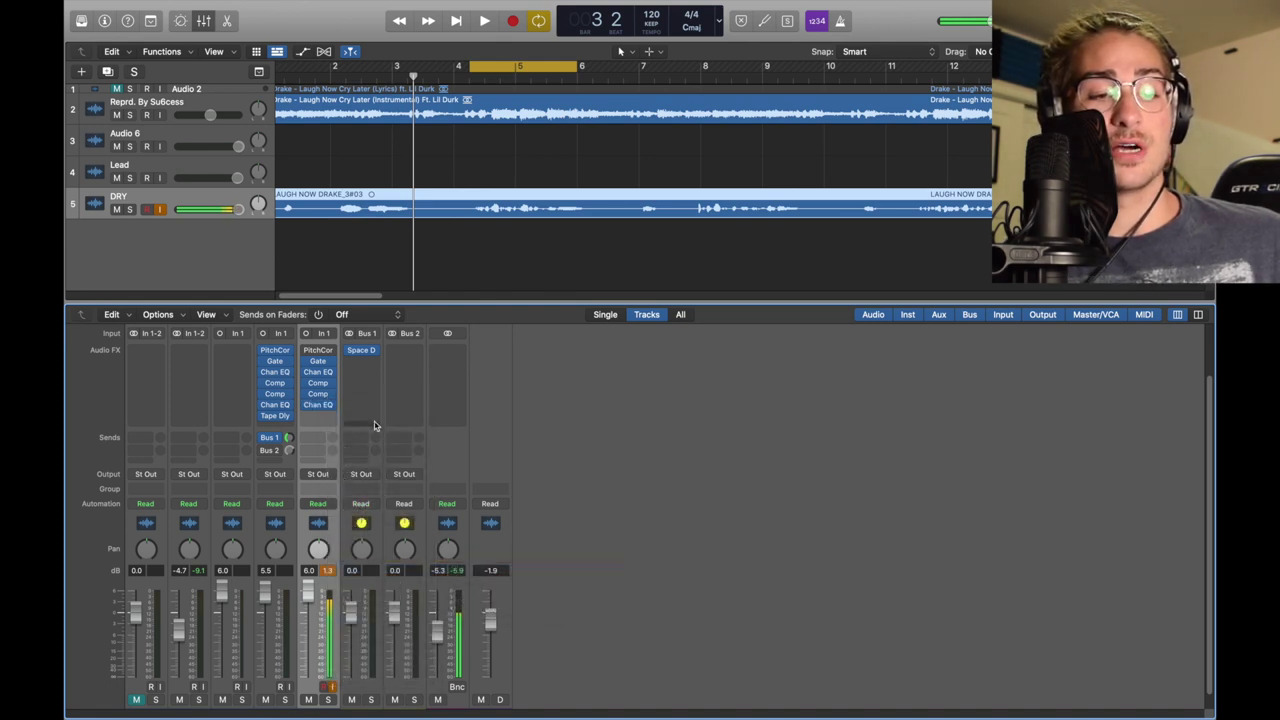
{"action": "double_click", "coordinate": [318, 404]}
{"action": "left_click_drag", "start_coordinate": [812, 186], "coordinate": [626, 158]}
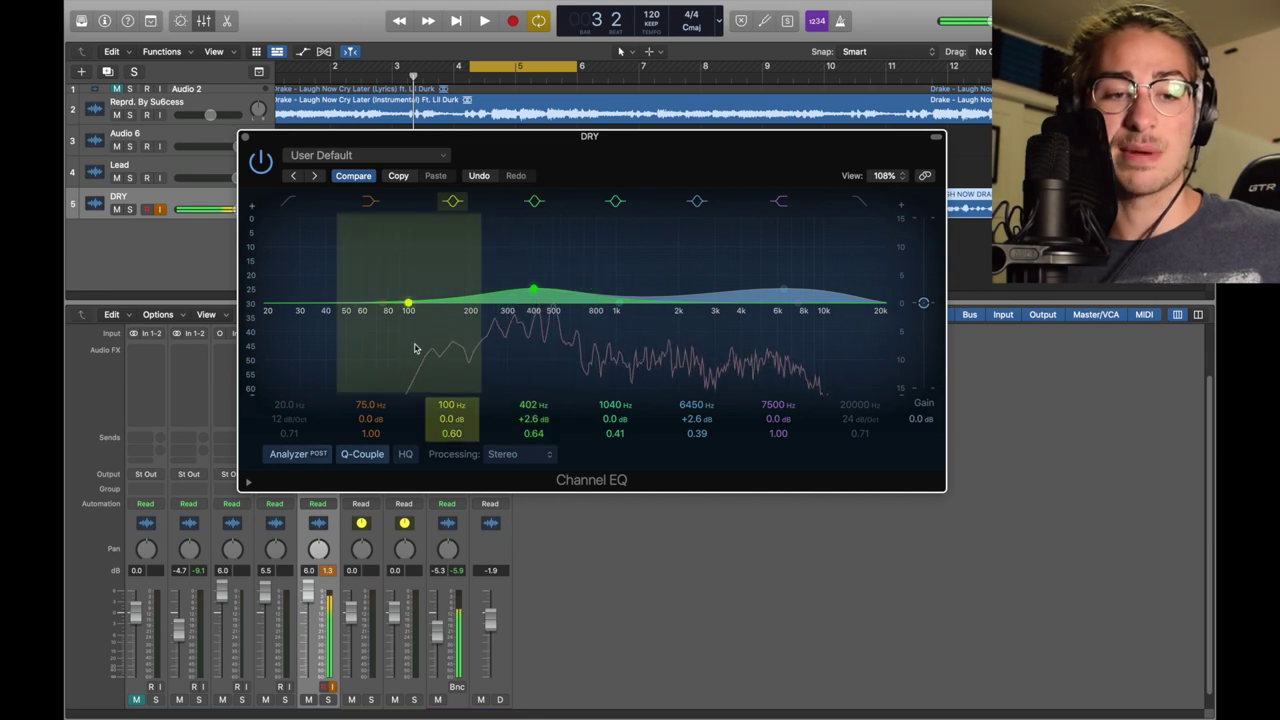
{"action": "left_click_drag", "start_coordinate": [604, 278], "coordinate": [608, 278]}
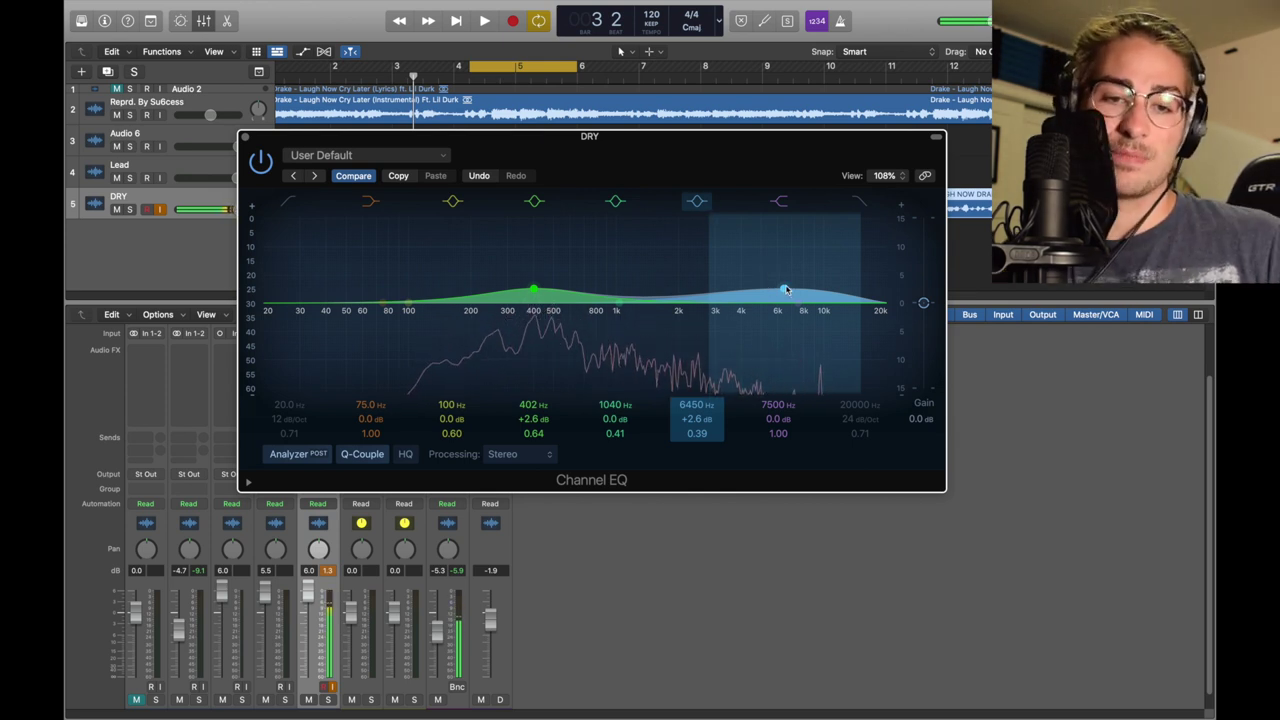
{"action": "key", "text": "super+w"}
{"action": "key", "text": "Return"}
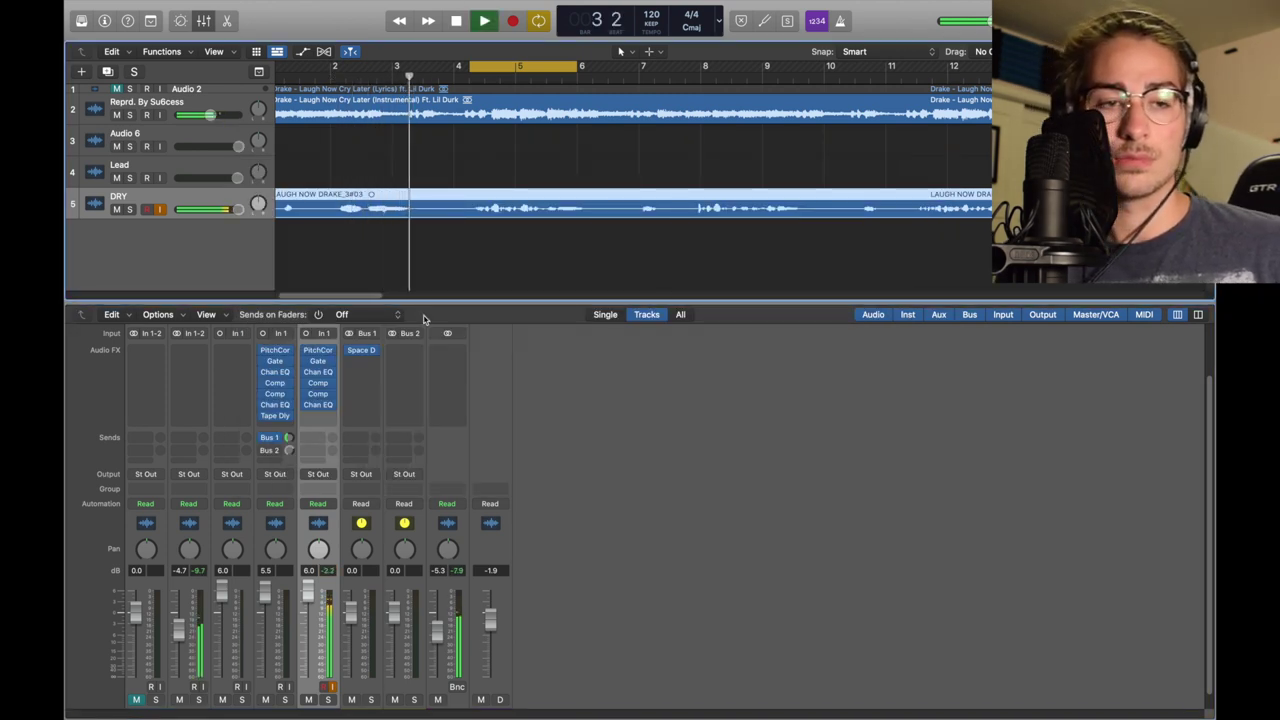
{"action": "key", "text": "space"}
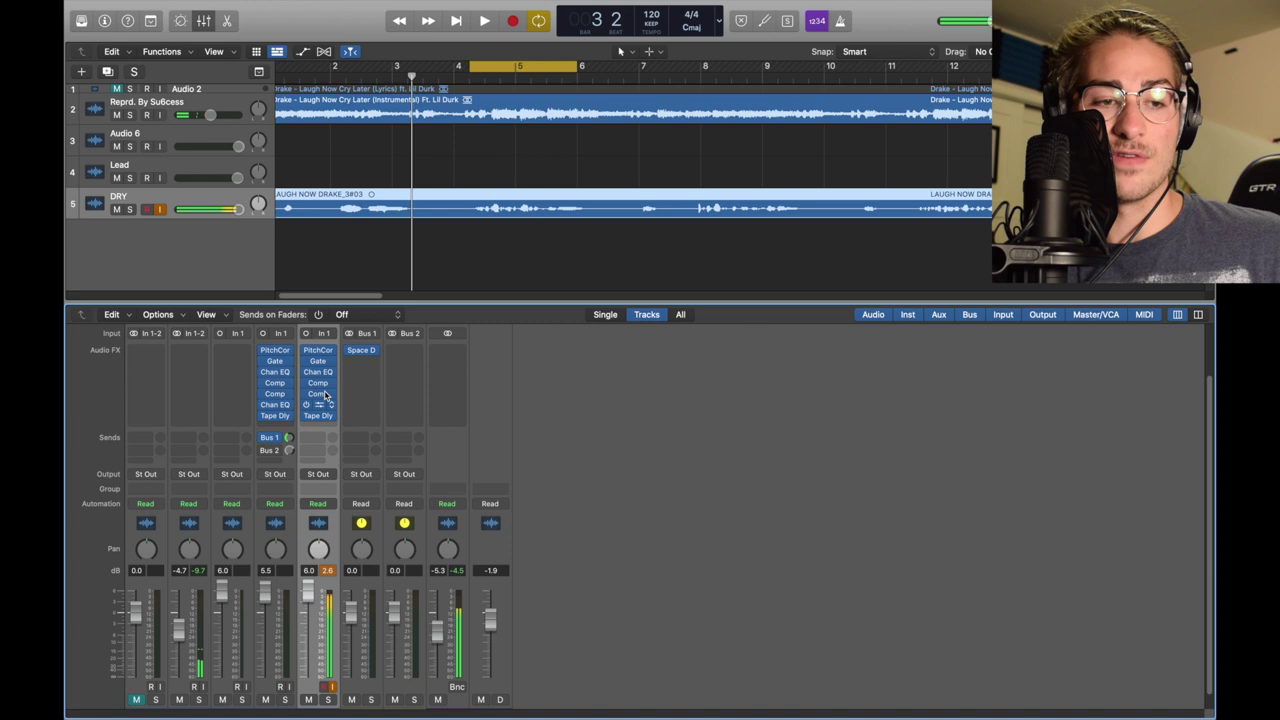
Insert a Tape Delay in DRY's next Audio FX slot and reposition its window
{"action": "left_click", "coordinate": [318, 416]}
{"action": "mouse_move", "coordinate": [352, 548]}
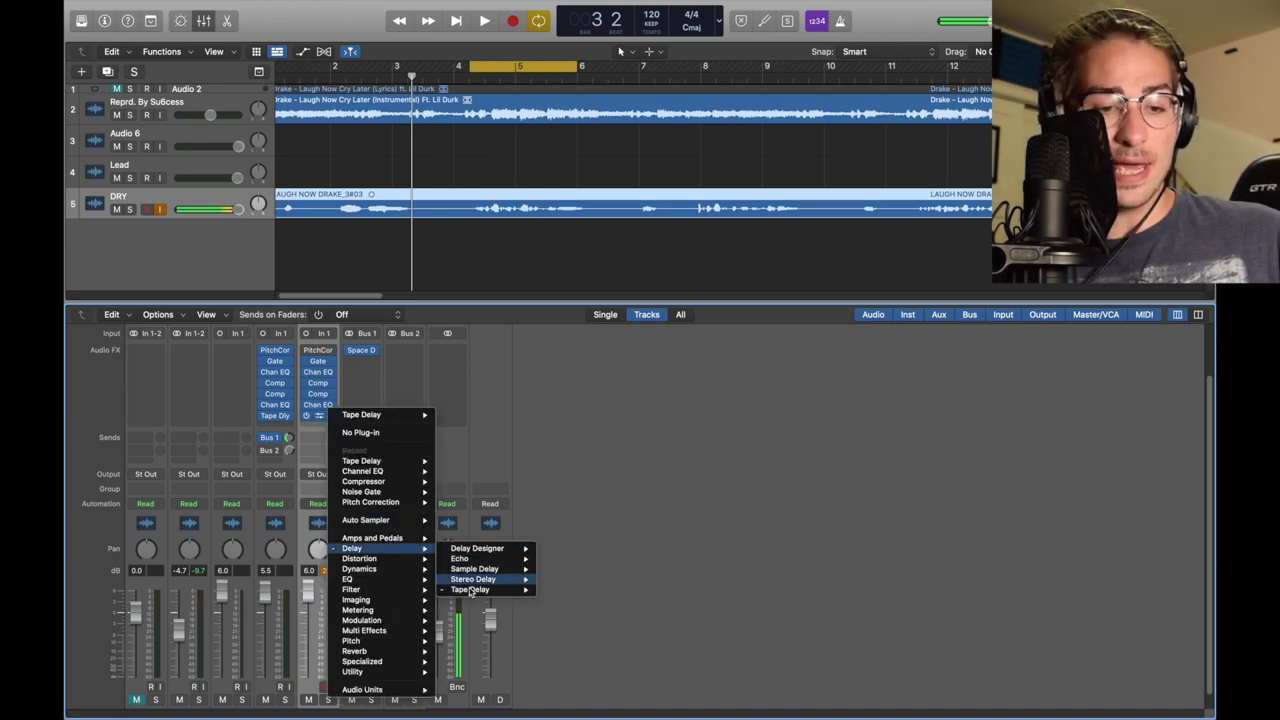
{"action": "mouse_move", "coordinate": [470, 589]}
{"action": "left_click", "coordinate": [556, 590]}
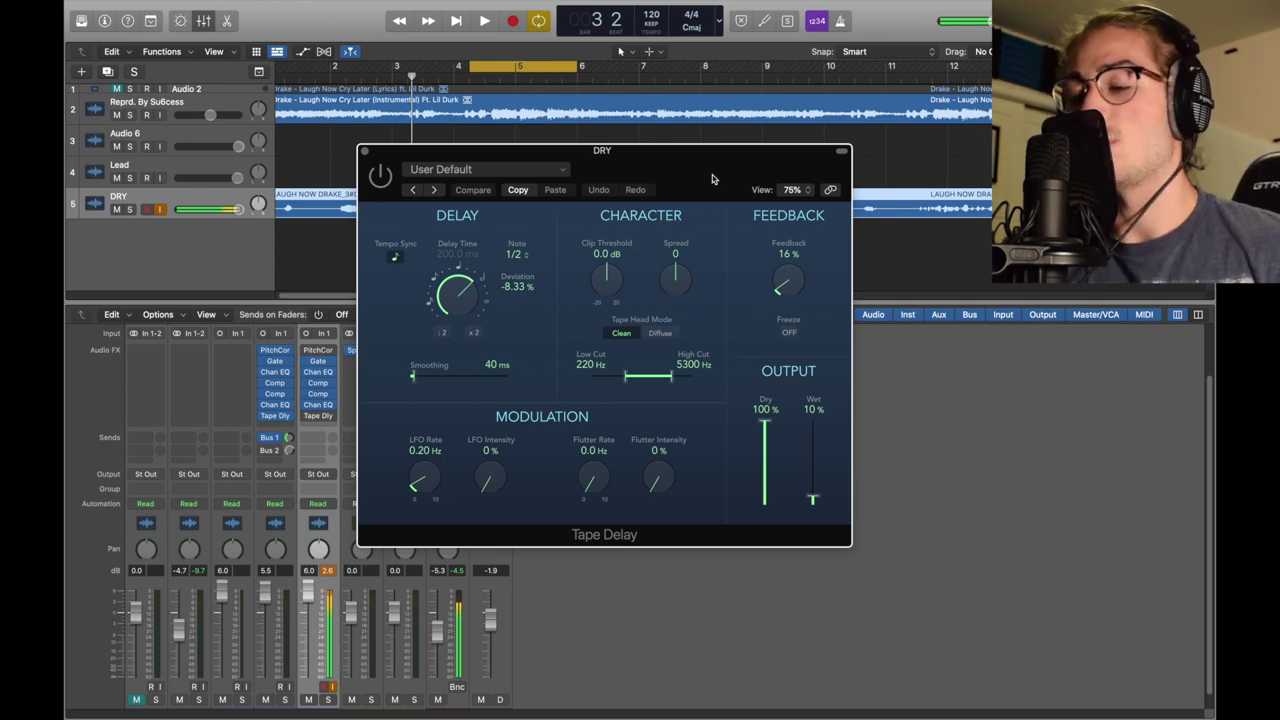
{"action": "mouse_move", "coordinate": [712, 178]}
{"action": "left_mouse_down"}
{"action": "mouse_move", "coordinate": [641, 110]}
{"action": "mouse_move", "coordinate": [613, 106]}
{"action": "left_mouse_up"}
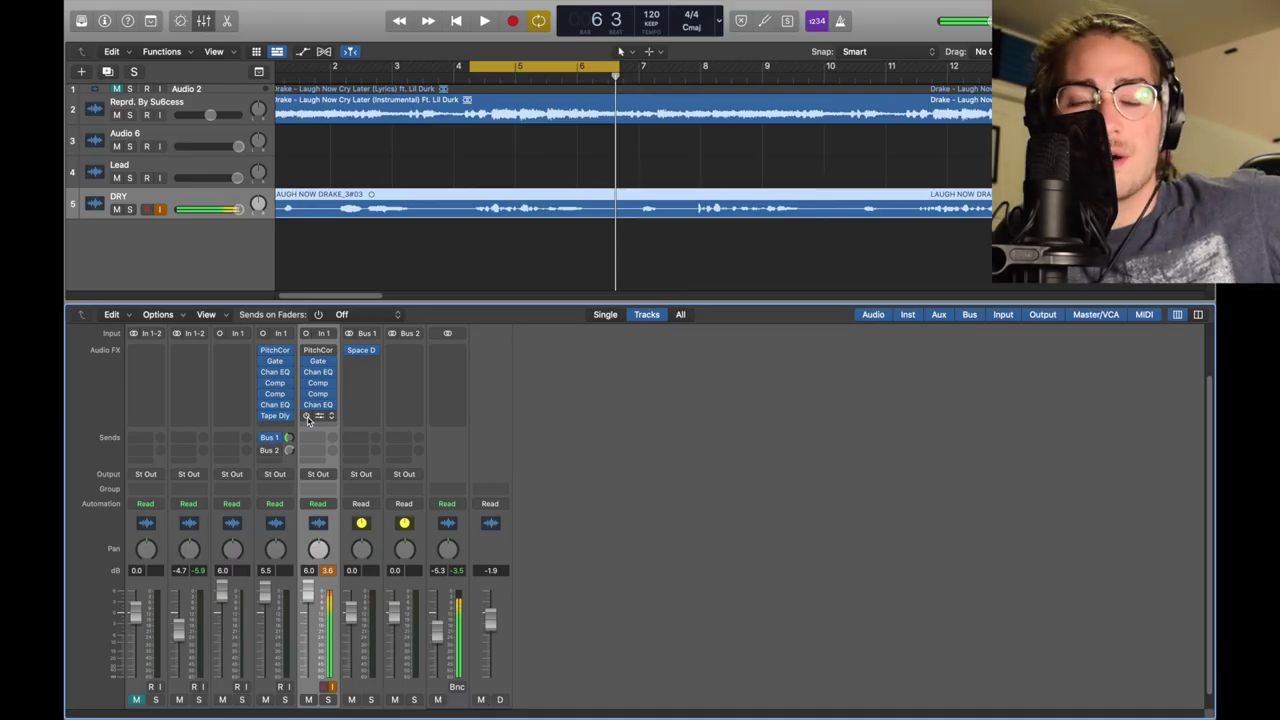
Send DRY to Bus 1 and load Space Designer with the 03.4s Hot Plate preset there
{"action": "left_click", "coordinate": [313, 438]}
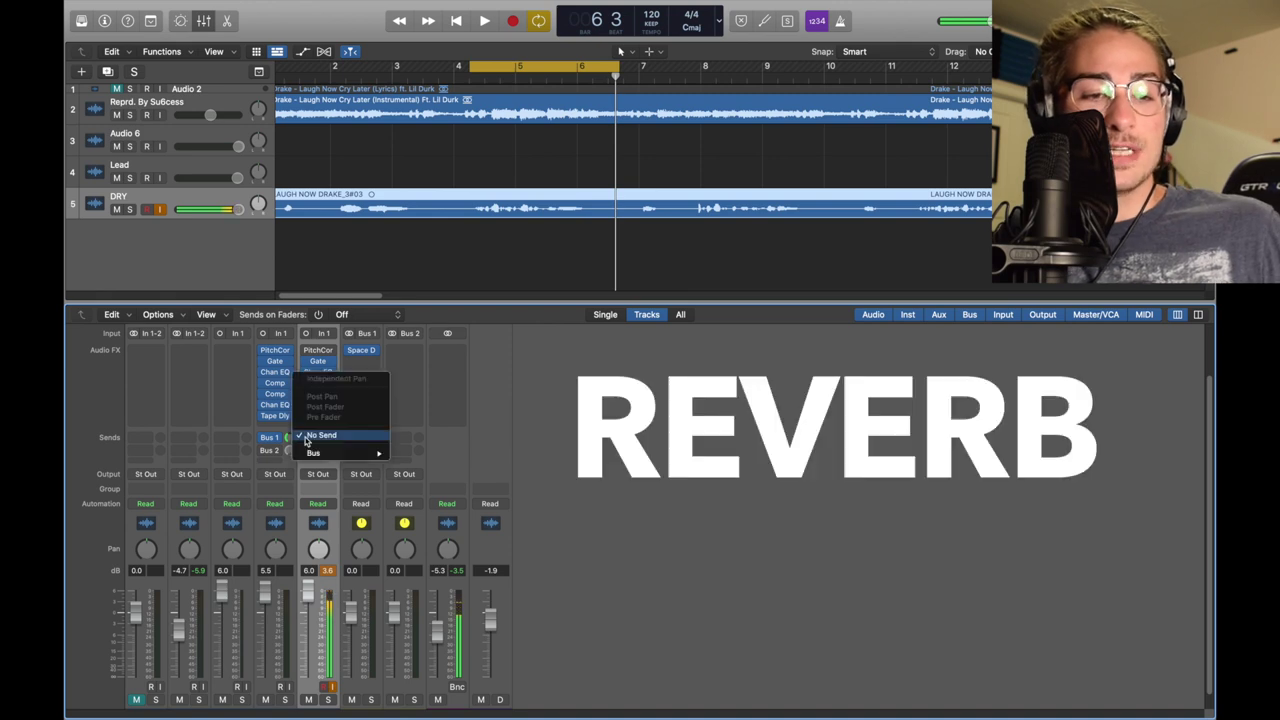
{"action": "left_click", "coordinate": [313, 446]}
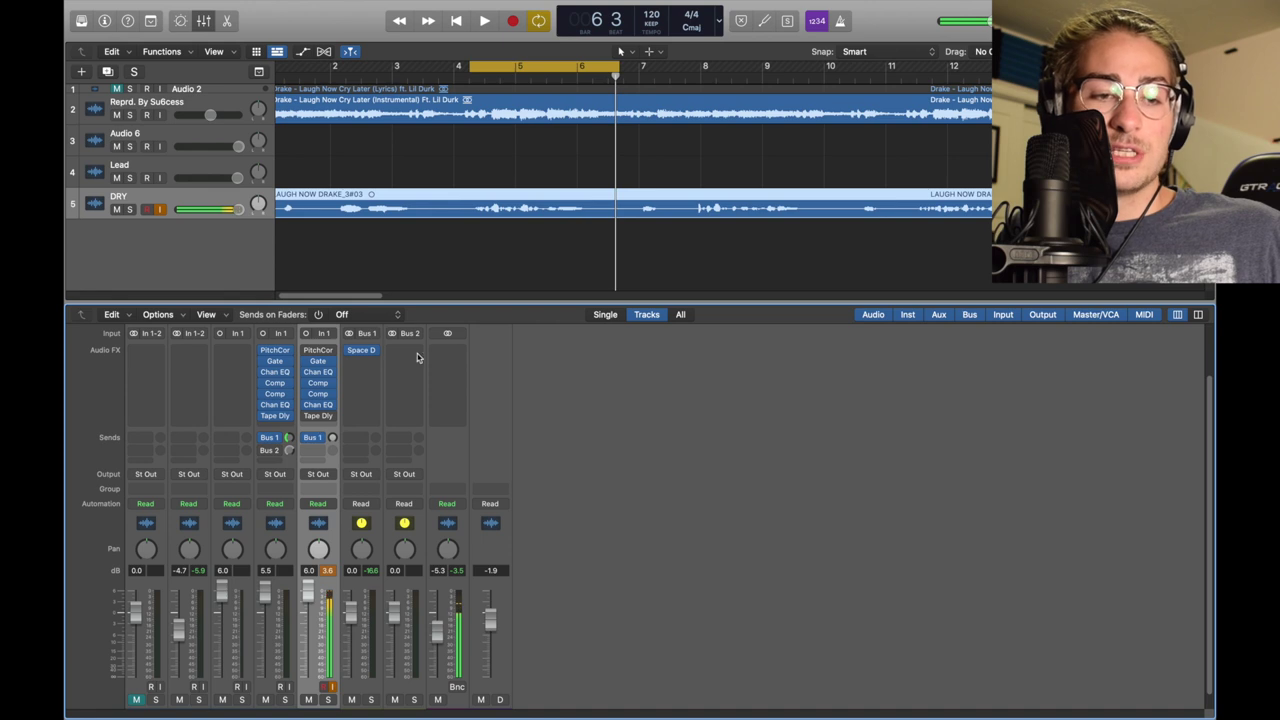
{"action": "left_click", "coordinate": [376, 352]}
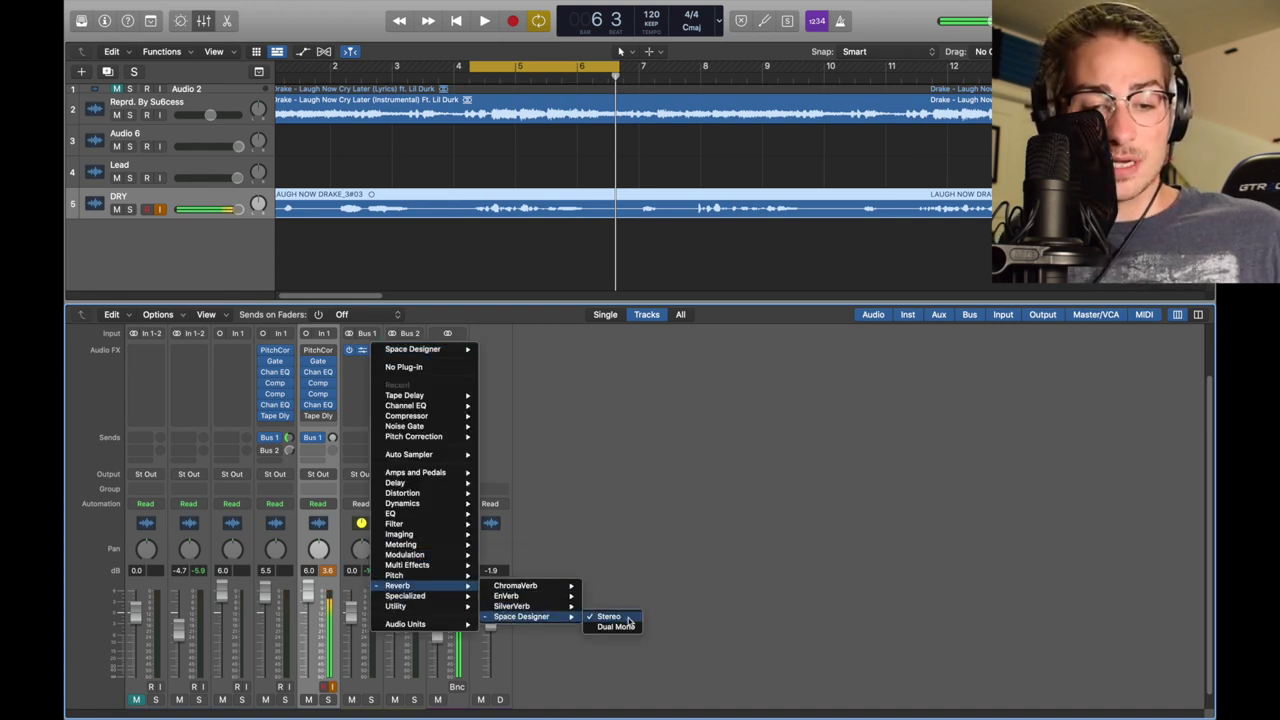
{"action": "left_click", "coordinate": [604, 613]}
{"action": "left_click_drag", "start_coordinate": [685, 170], "coordinate": [642, 158]}
{"action": "left_click", "coordinate": [584, 172]}
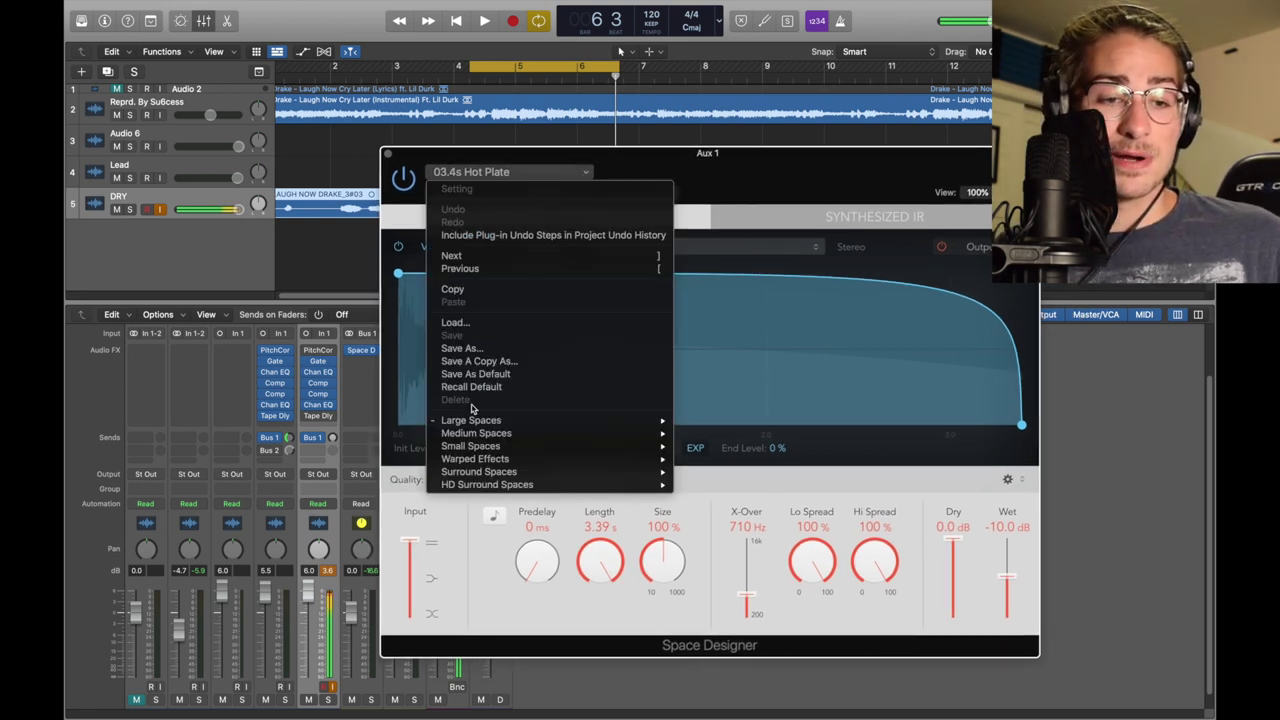
{"action": "mouse_move", "coordinate": [719, 446]}
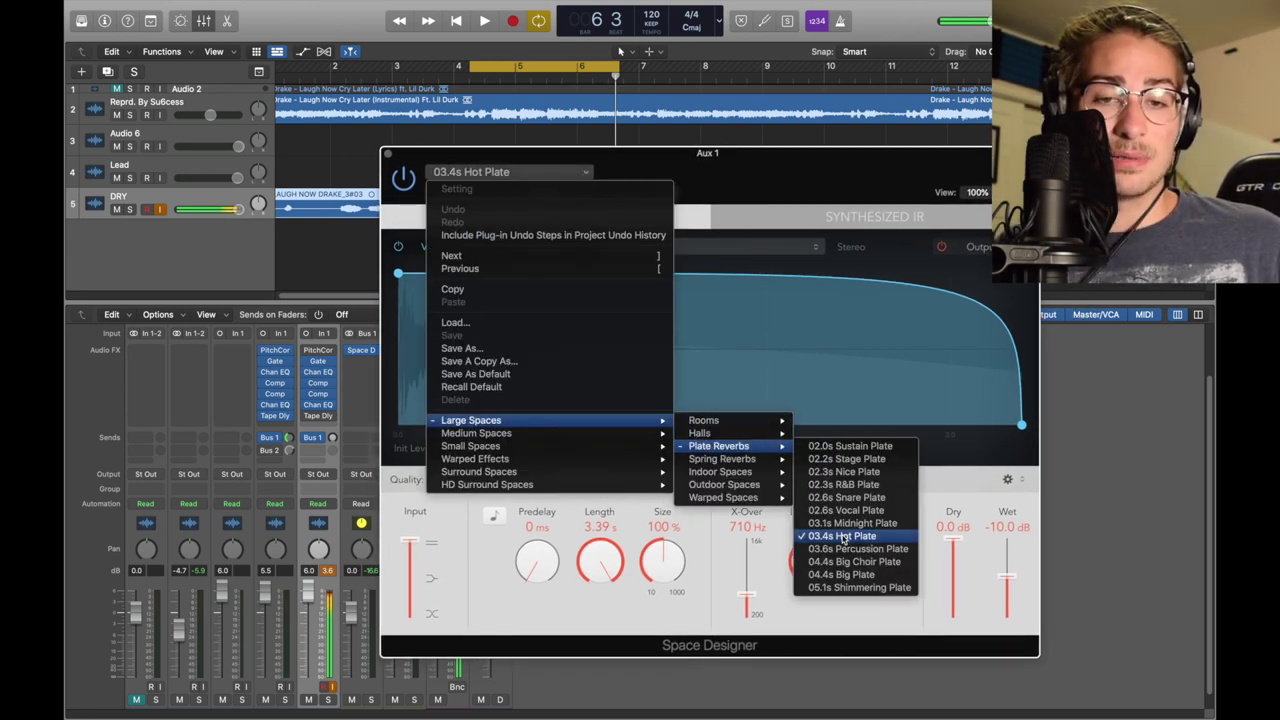
{"action": "left_click", "coordinate": [843, 536]}
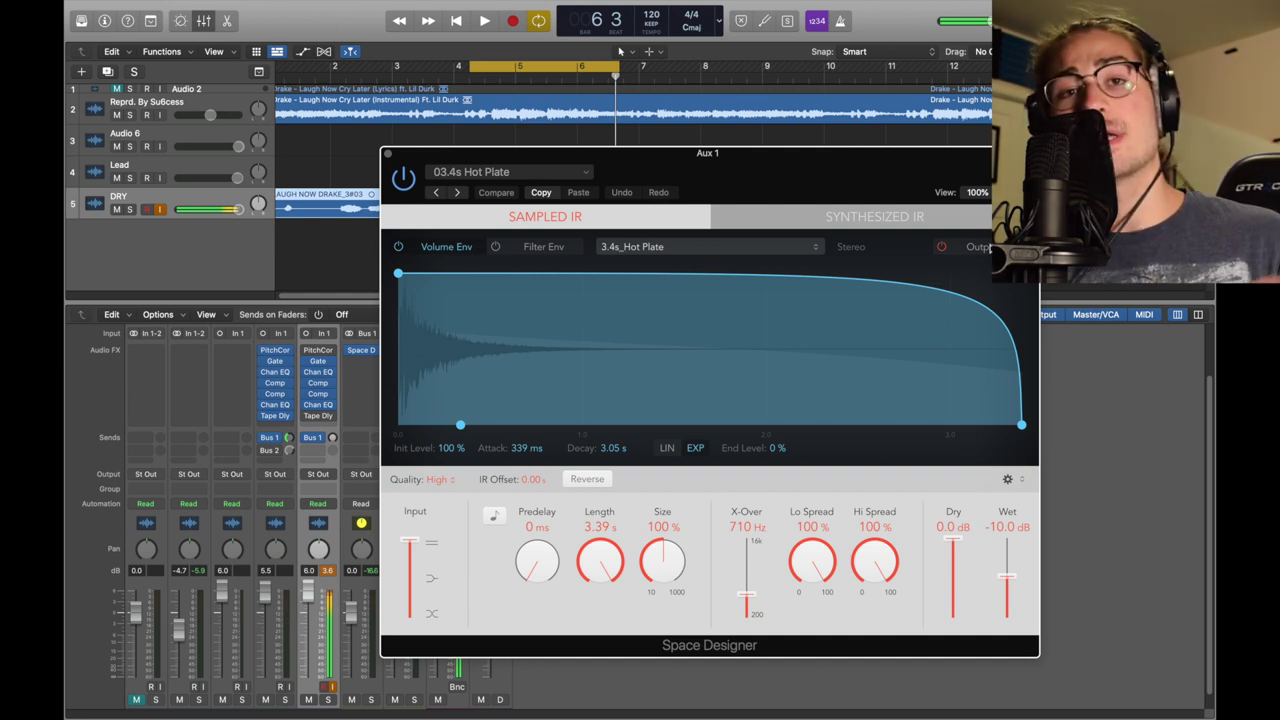
Enable the reverb's Output EQ, keep the high cut at 5900 Hz, and play the vocal
{"action": "left_click", "coordinate": [982, 247]}
{"action": "left_click_drag", "start_coordinate": [788, 178], "coordinate": [634, 116]}
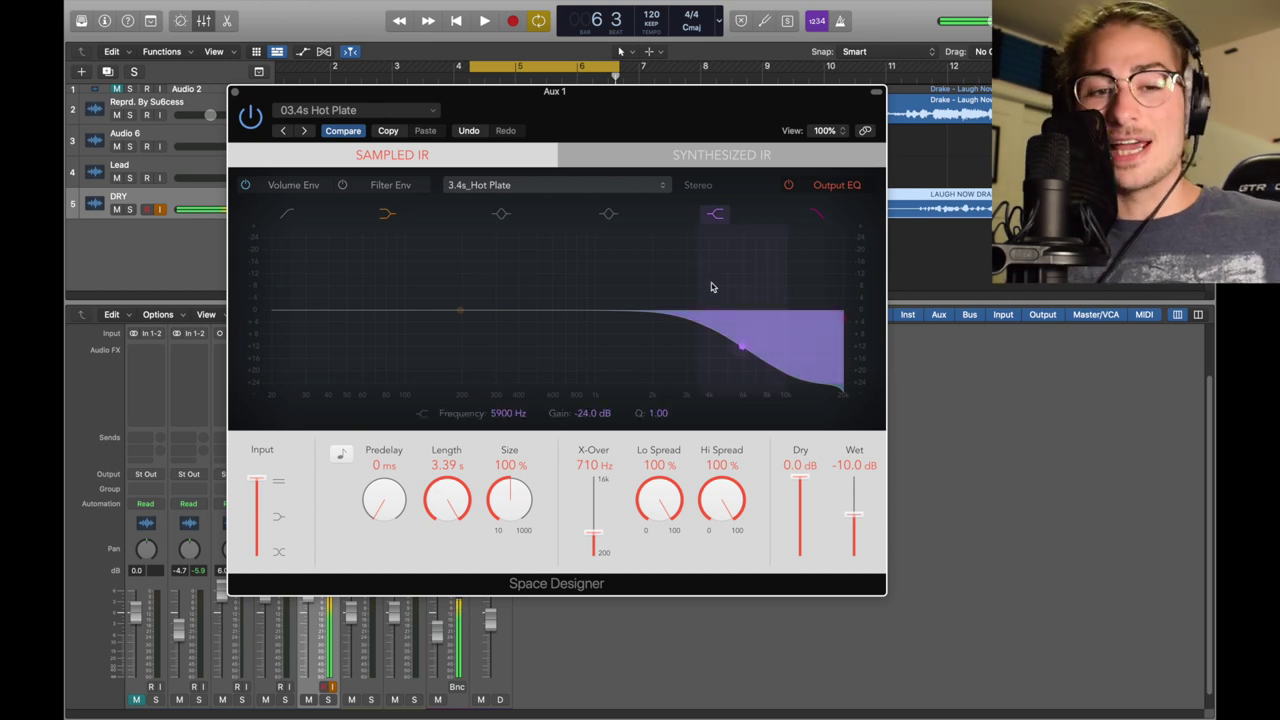
{"action": "mouse_move", "coordinate": [738, 344]}
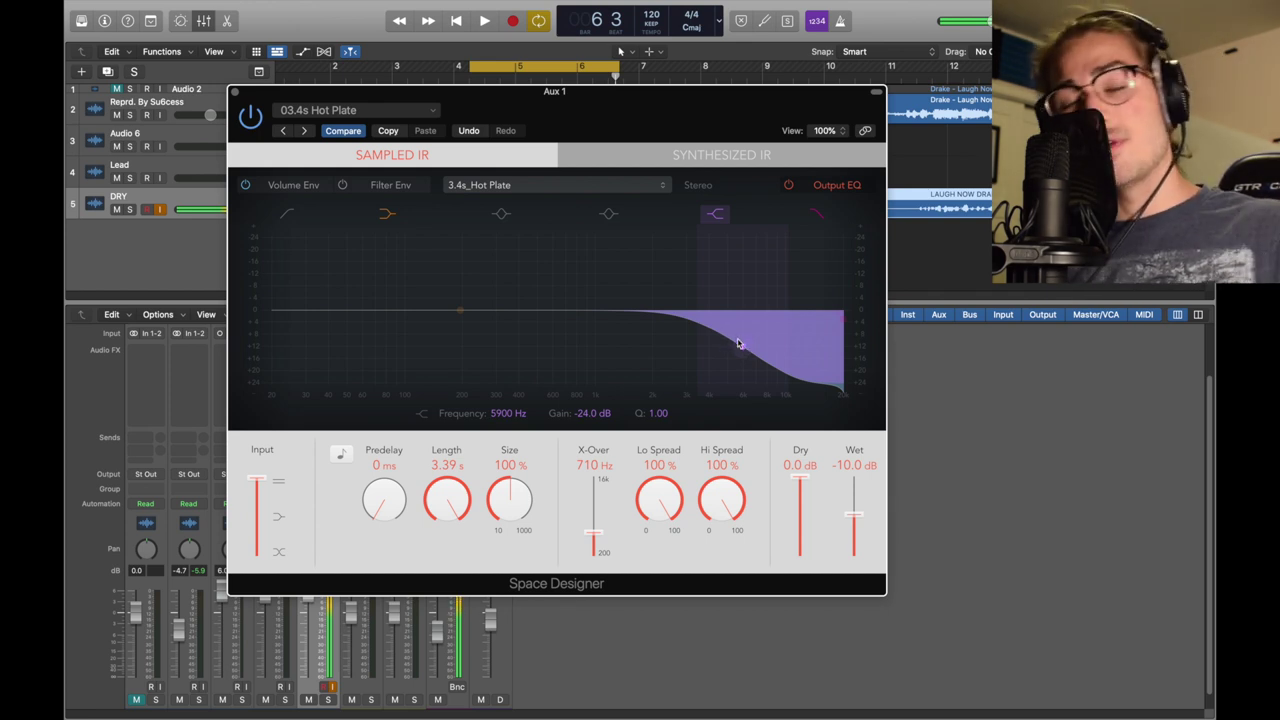
{"action": "left_click_drag", "start_coordinate": [738, 343], "coordinate": [750, 379]}
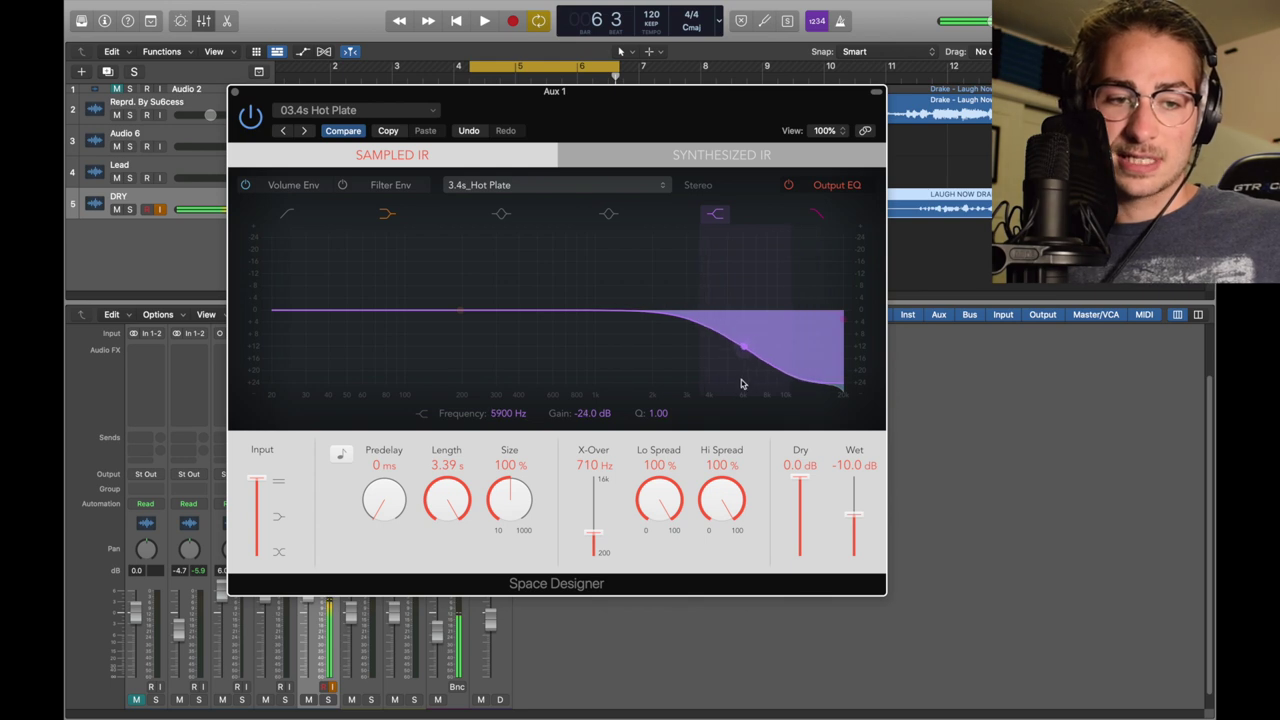
{"action": "key", "text": "ctrl+z"}
{"action": "left_click", "coordinate": [234, 90]}
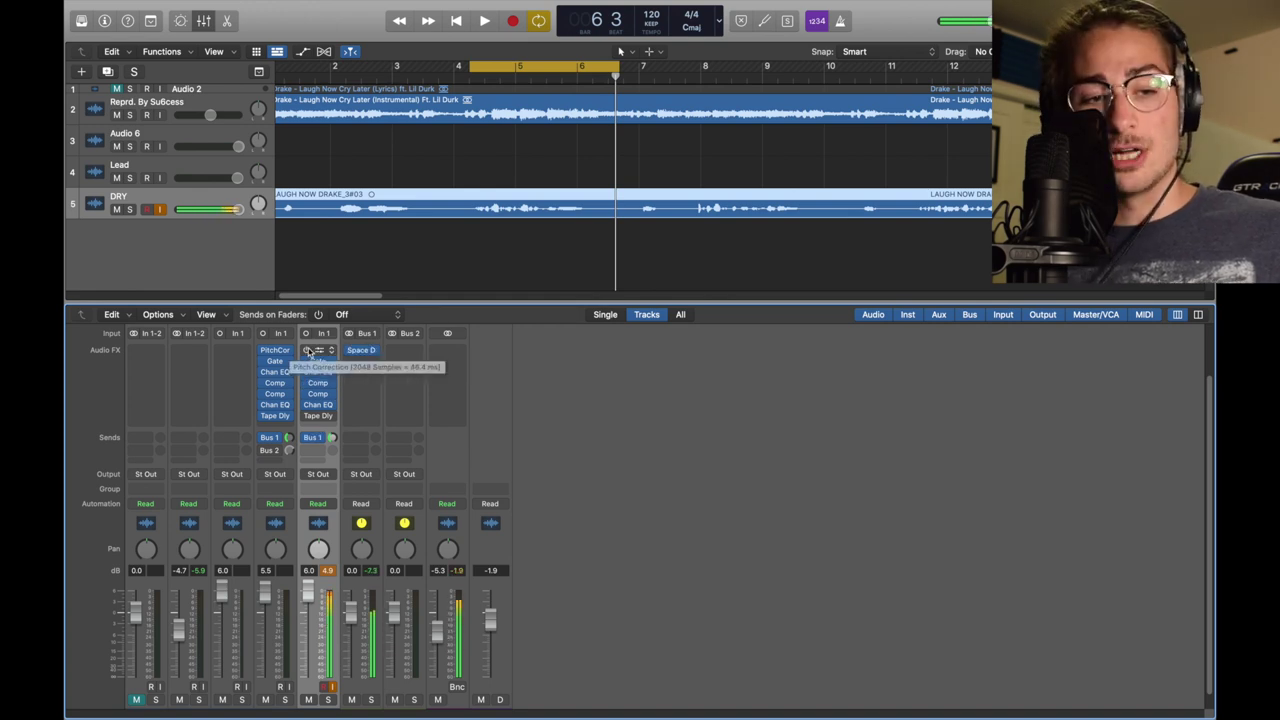
{"action": "key", "text": "space"}
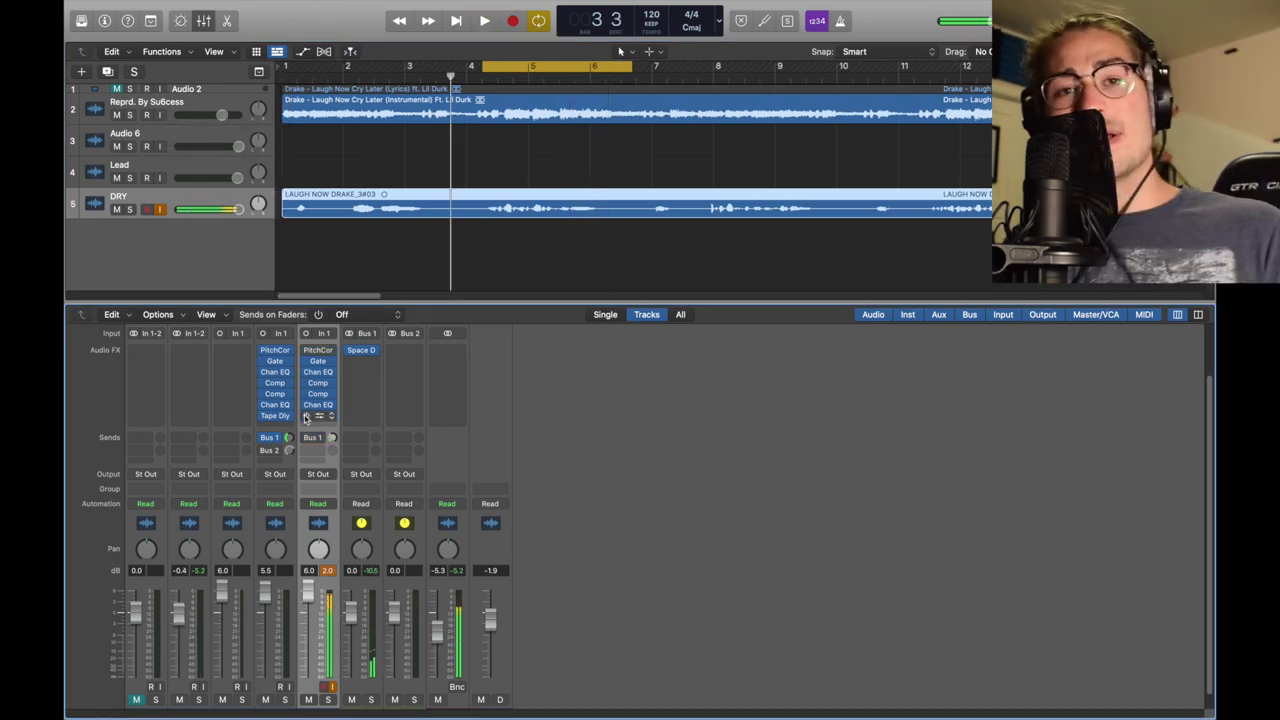
Duplicate the DRY track and Option-drag the vocal region onto the new copy
{"action": "left_click", "coordinate": [204, 21]}
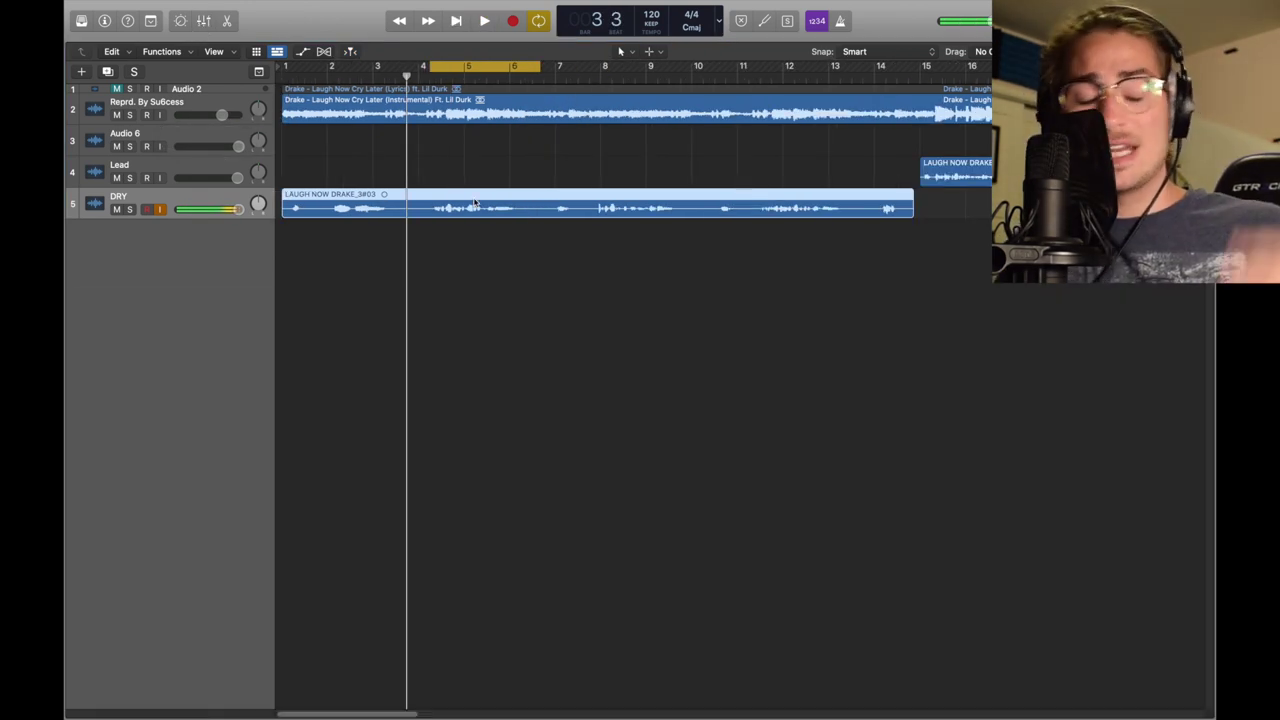
{"action": "key", "text": "super+d"}
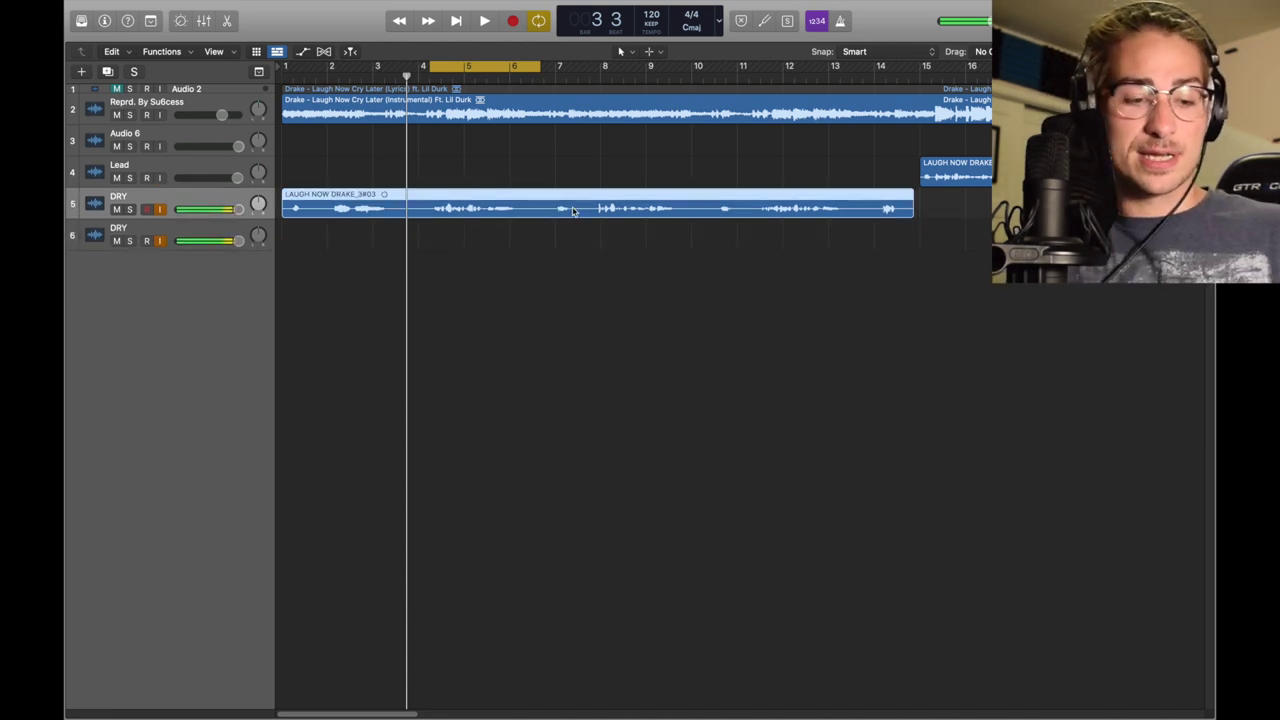
{"action": "left_click_drag", "start_coordinate": [582, 208], "coordinate": [582, 240], "text": "alt"}
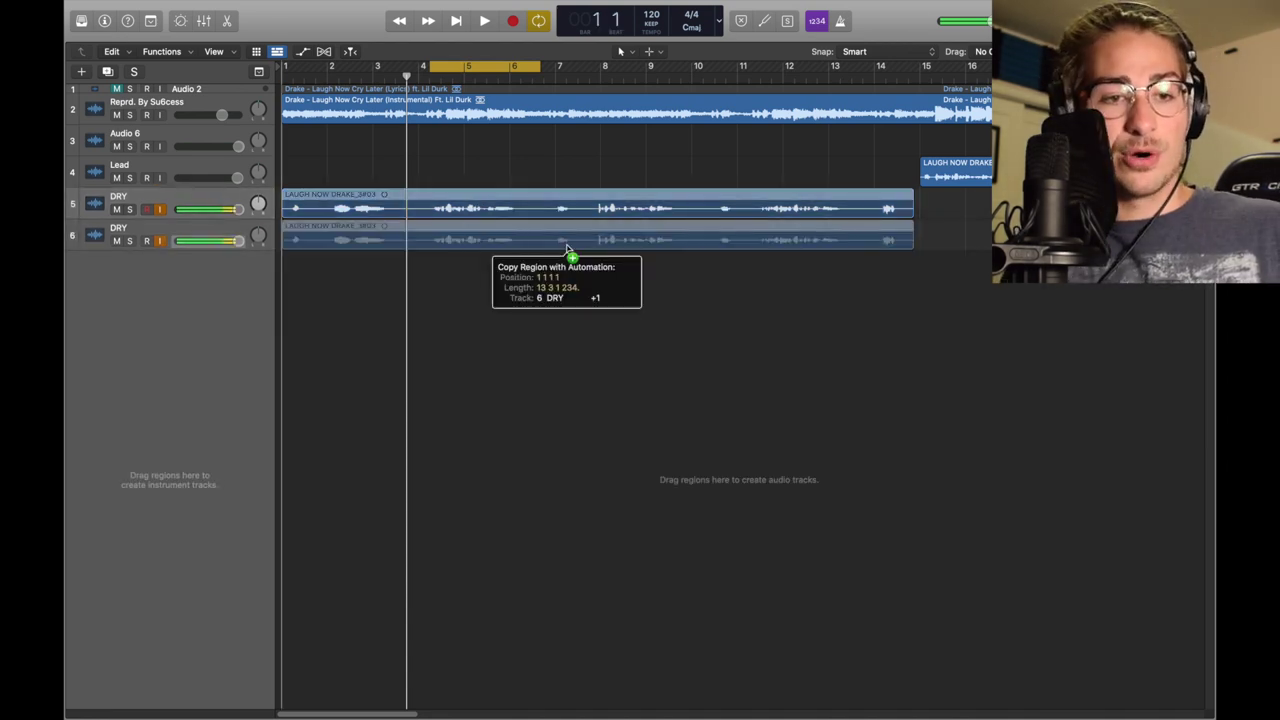
{"action": "left_click", "coordinate": [204, 21]}
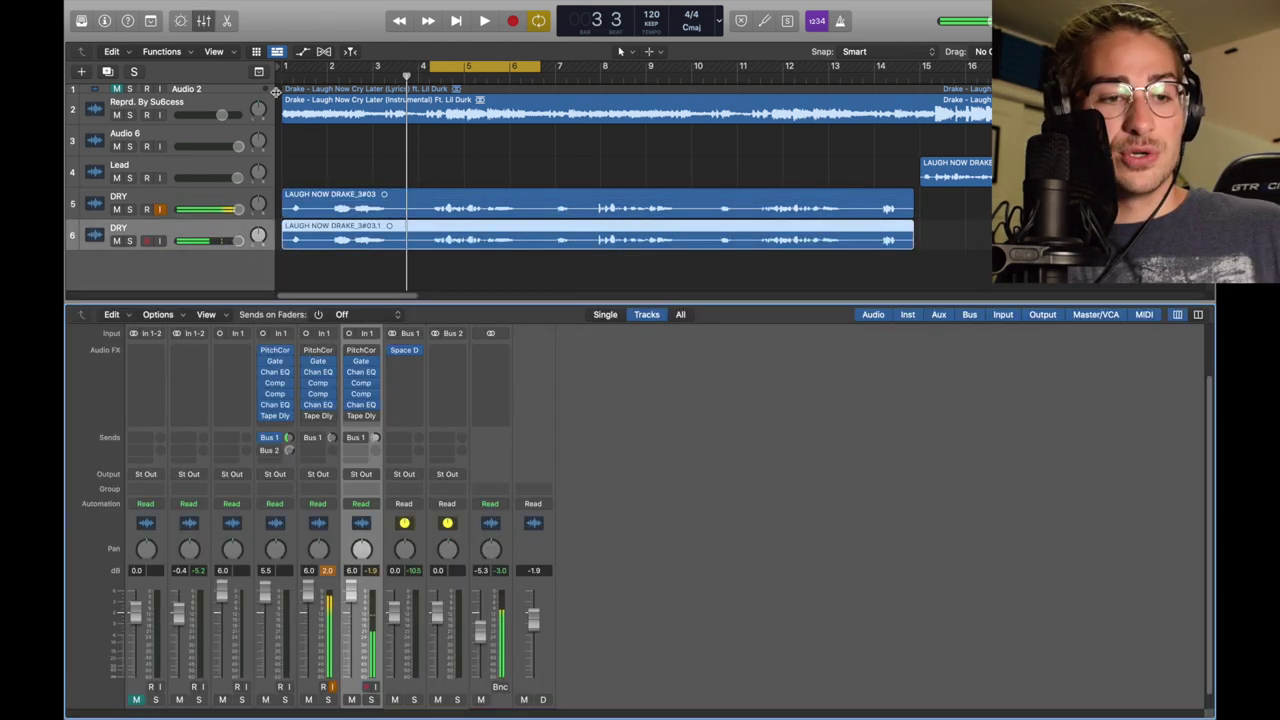
Replace the doubled vocal's Tape Delay with a stereo Sample Delay and lower its fader
{"action": "left_click", "coordinate": [371, 416]}
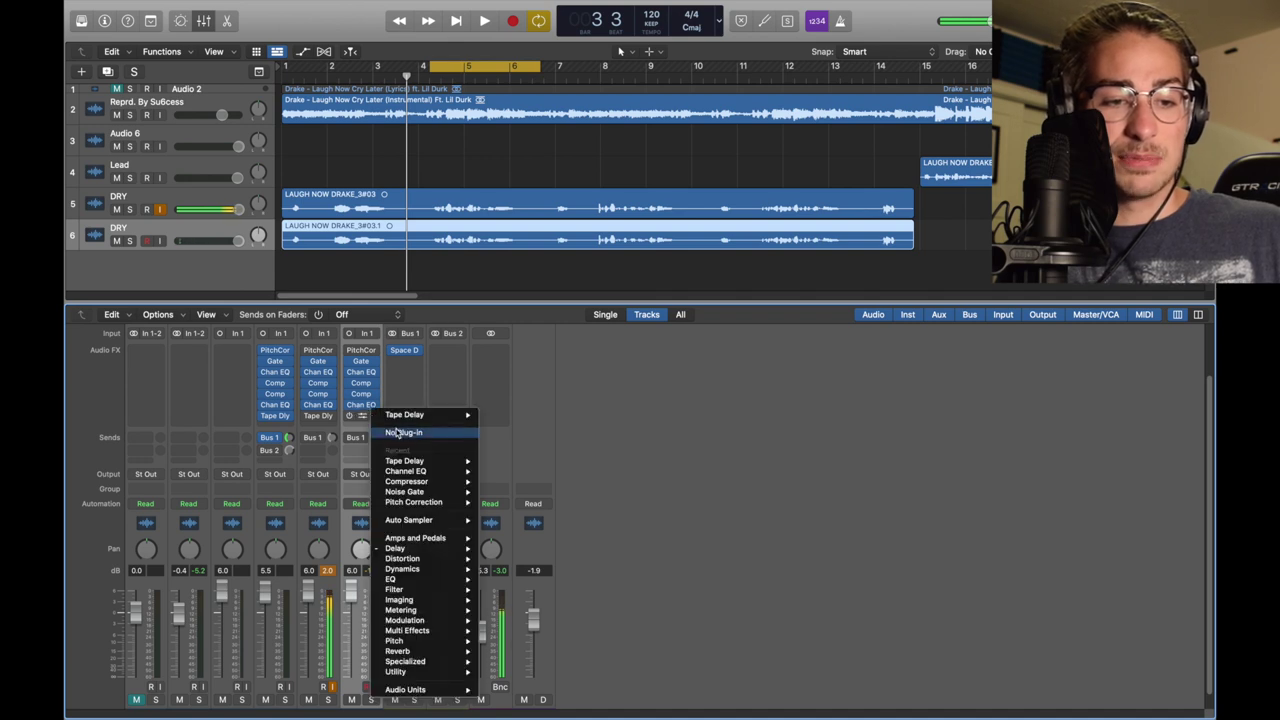
{"action": "left_click", "coordinate": [397, 432]}
{"action": "left_click", "coordinate": [368, 416]}
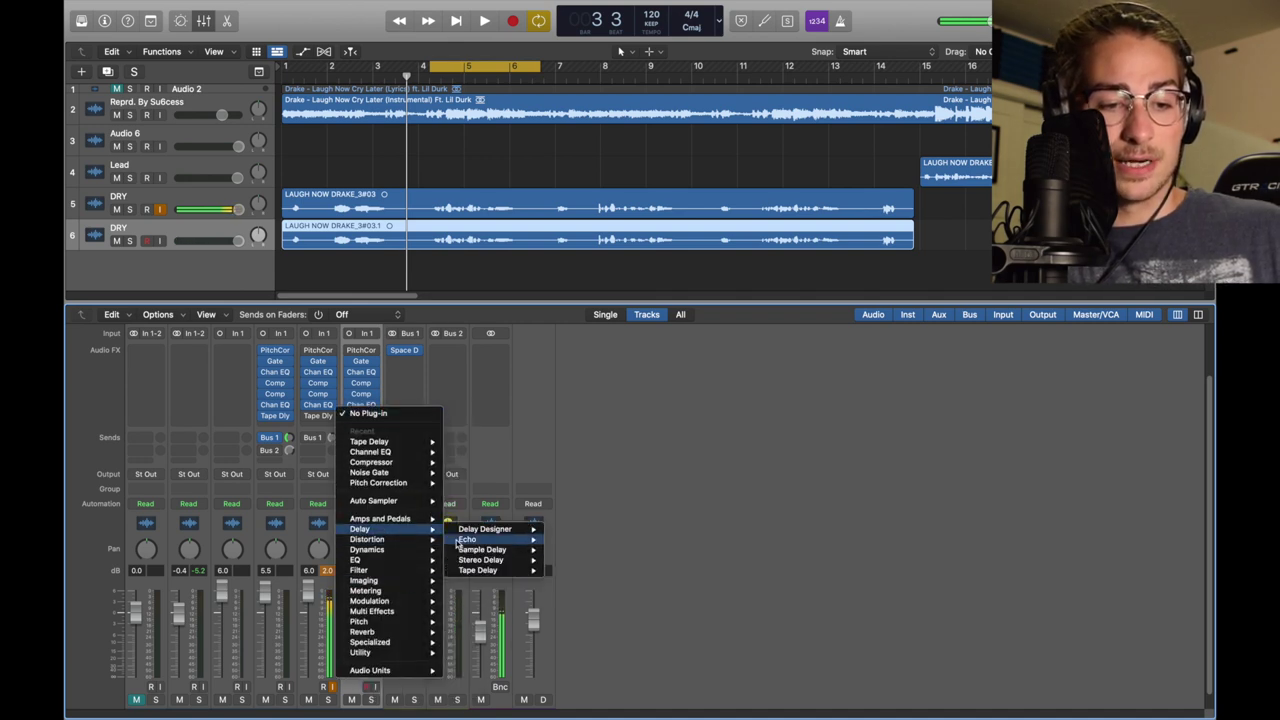
{"action": "mouse_move", "coordinate": [482, 549]}
{"action": "left_click", "coordinate": [570, 550]}
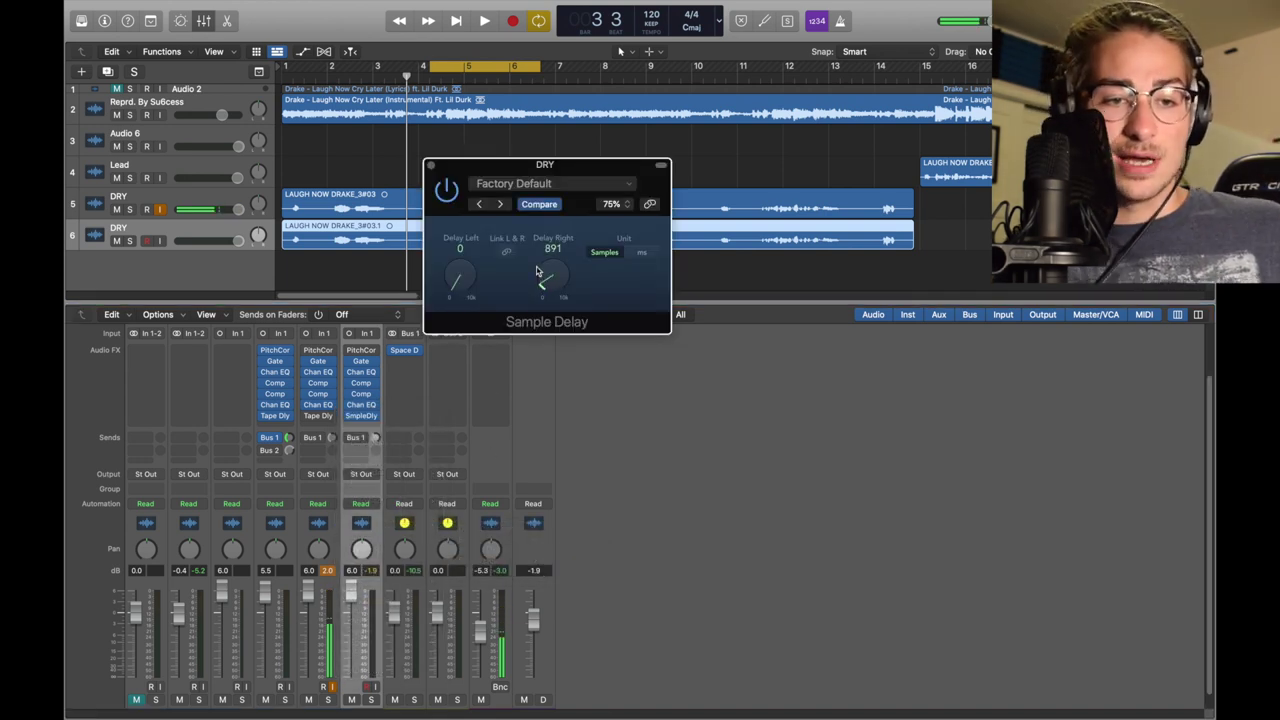
{"action": "left_click", "coordinate": [432, 167]}
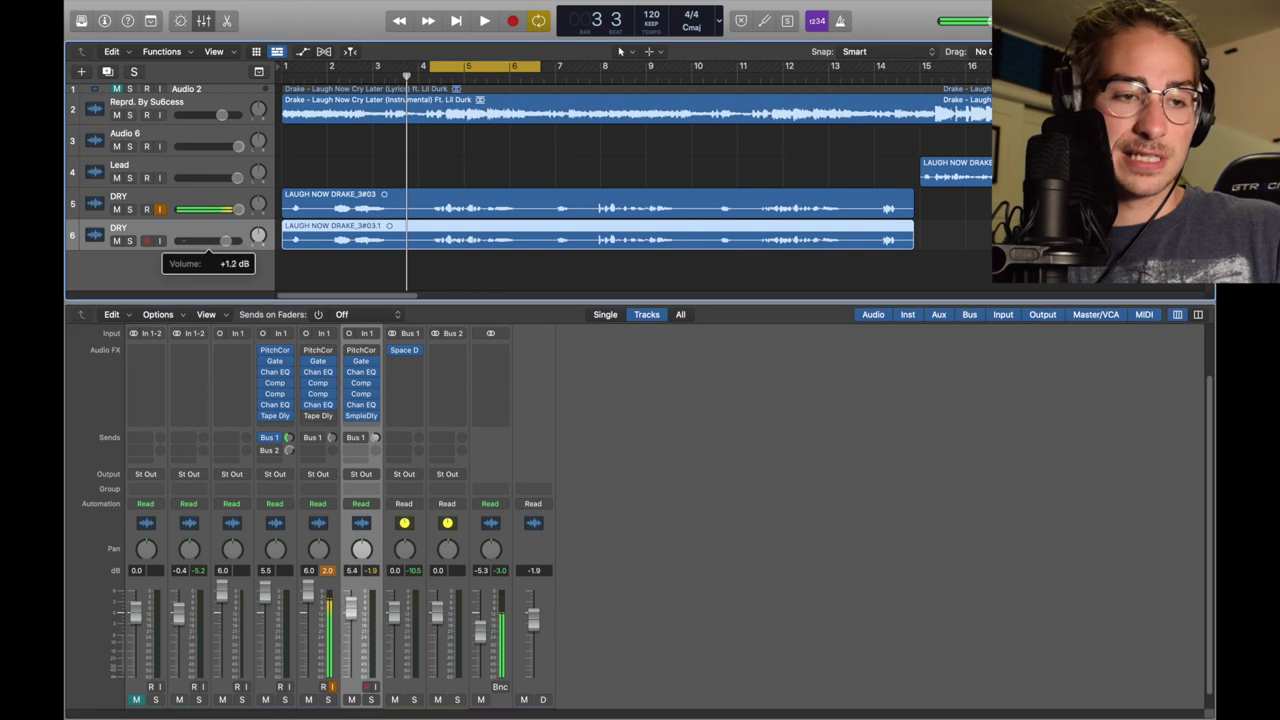
{"action": "left_click_drag", "start_coordinate": [150, 241], "coordinate": [210, 241]}
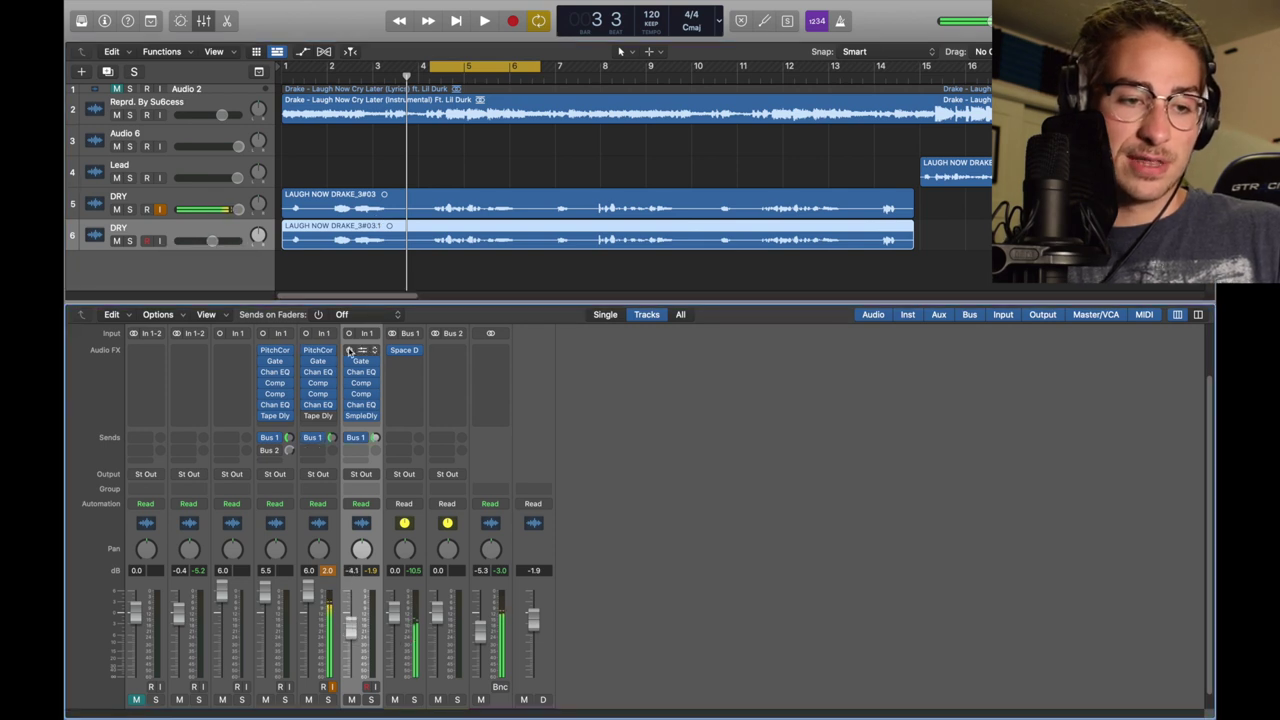
Solo and play the doubled vocal, then unsolo and return playback to the song start
{"action": "left_click", "coordinate": [129, 241]}
{"action": "key", "text": "space"}
{"action": "left_click", "coordinate": [134, 72]}
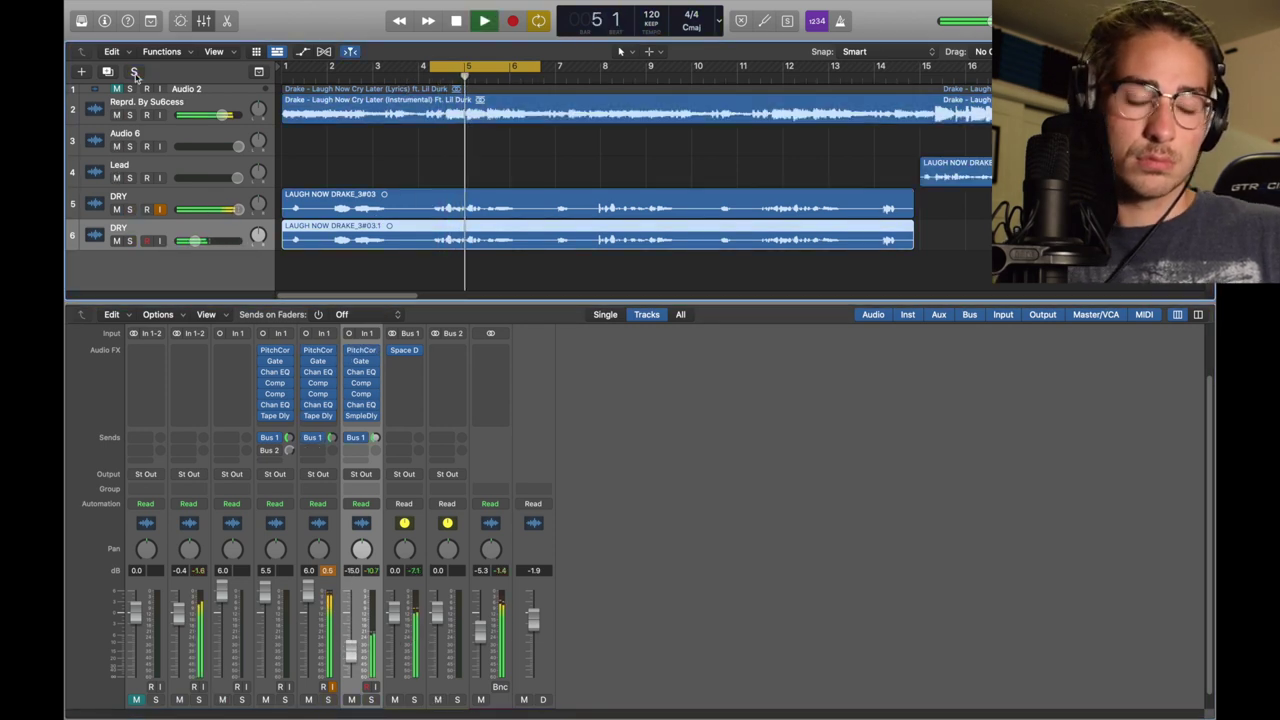
{"action": "key", "text": "ctrl+Left"}
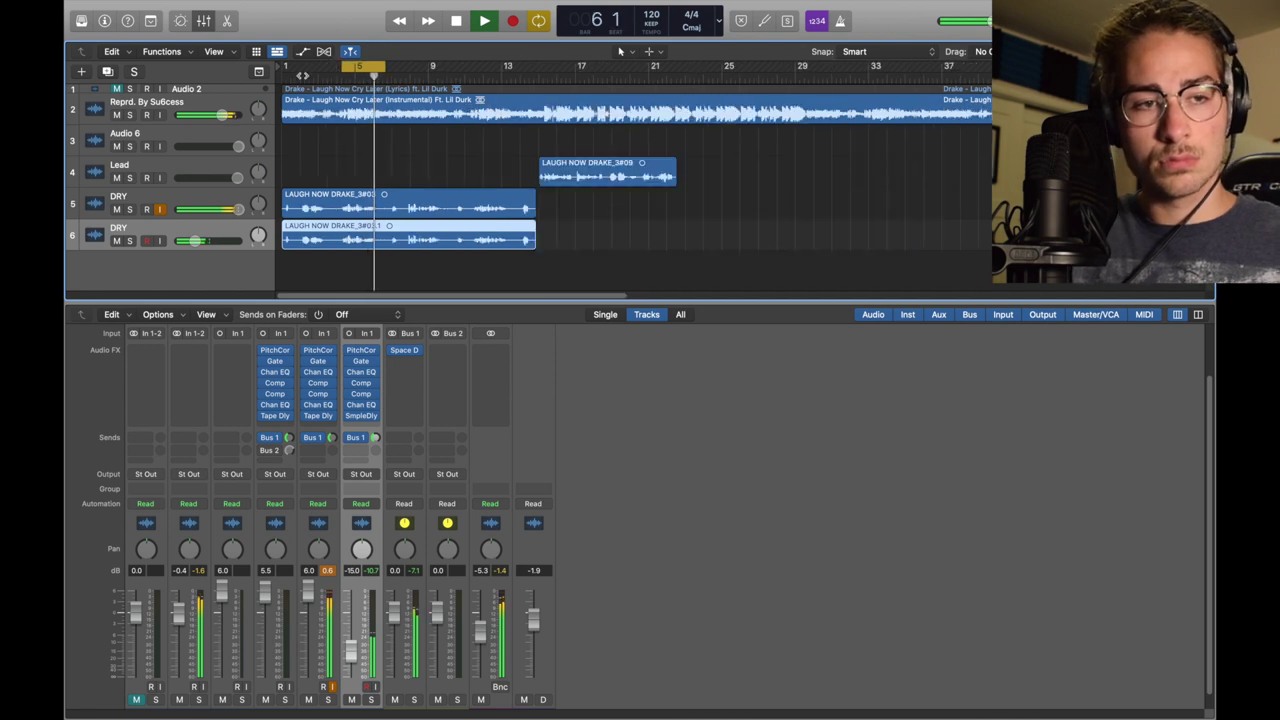
{"action": "key", "text": "Return"}
{"action": "key", "text": "ctrl+Right"}
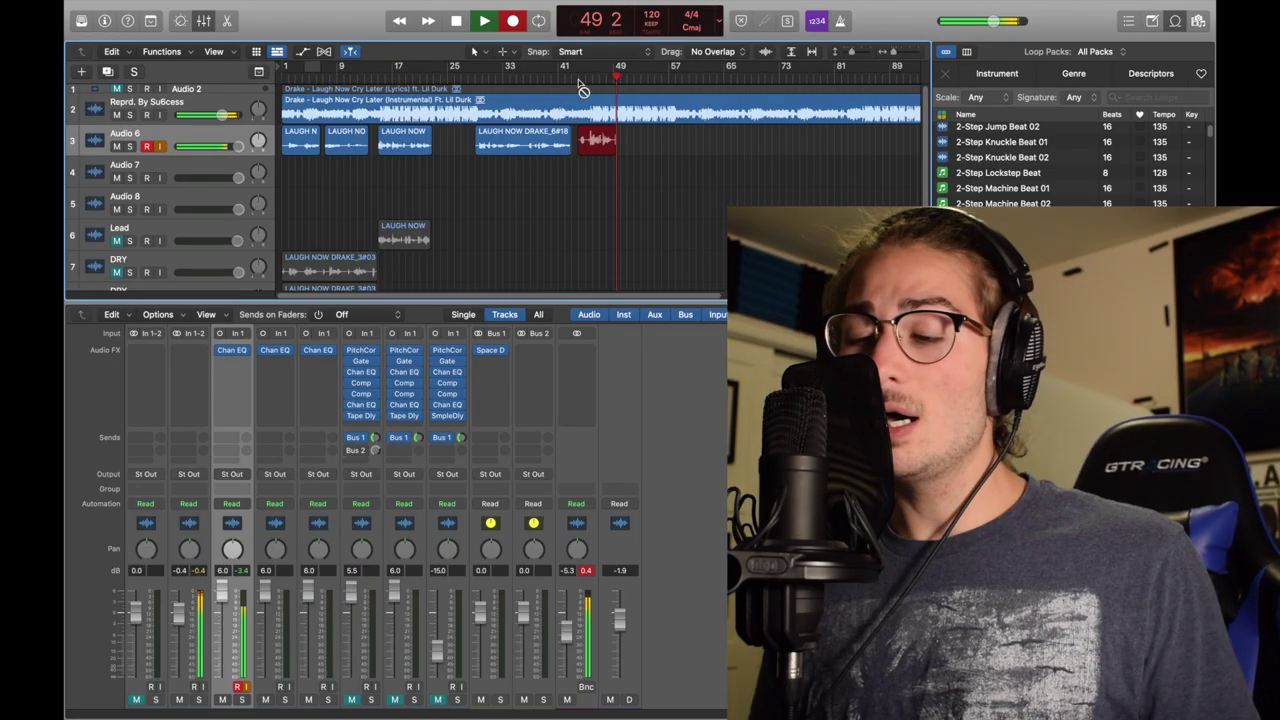
Stop the freestyle take on Audio 6, zoom out, and show the loop library's instrument categories
{"action": "key", "text": "space"}
{"action": "key", "text": "super+Left"}
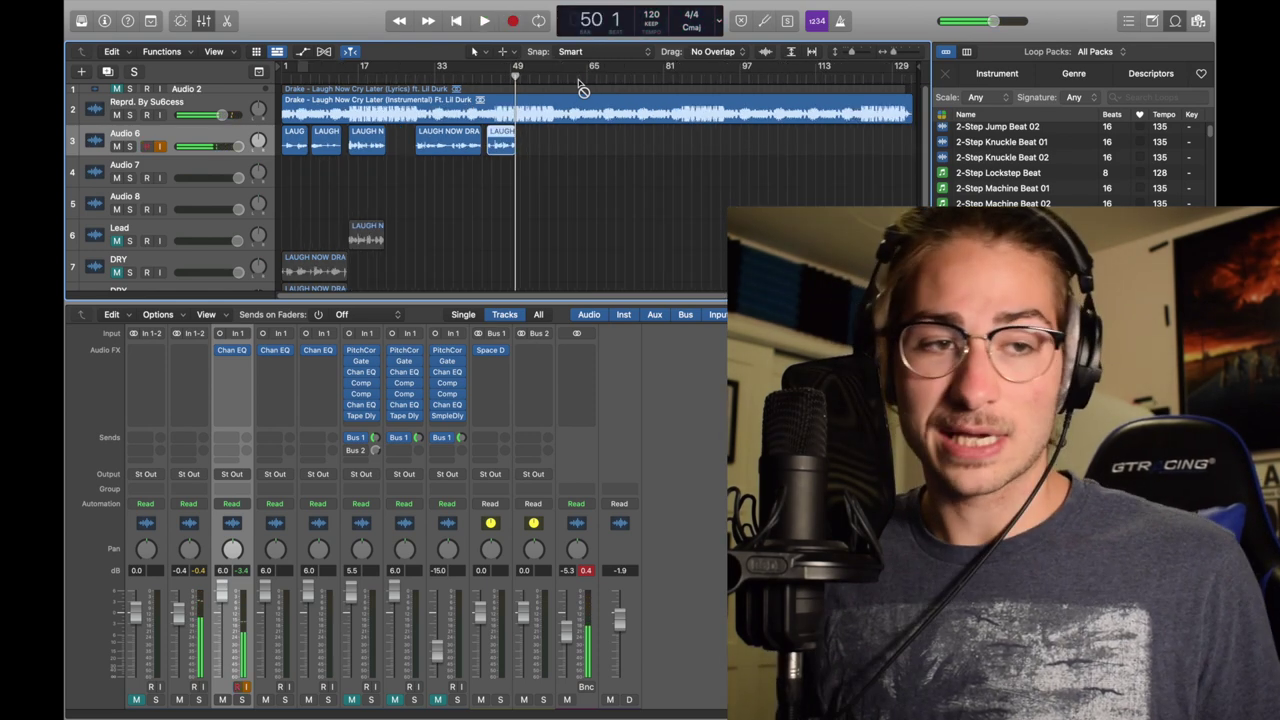
{"action": "left_click", "coordinate": [997, 73]}
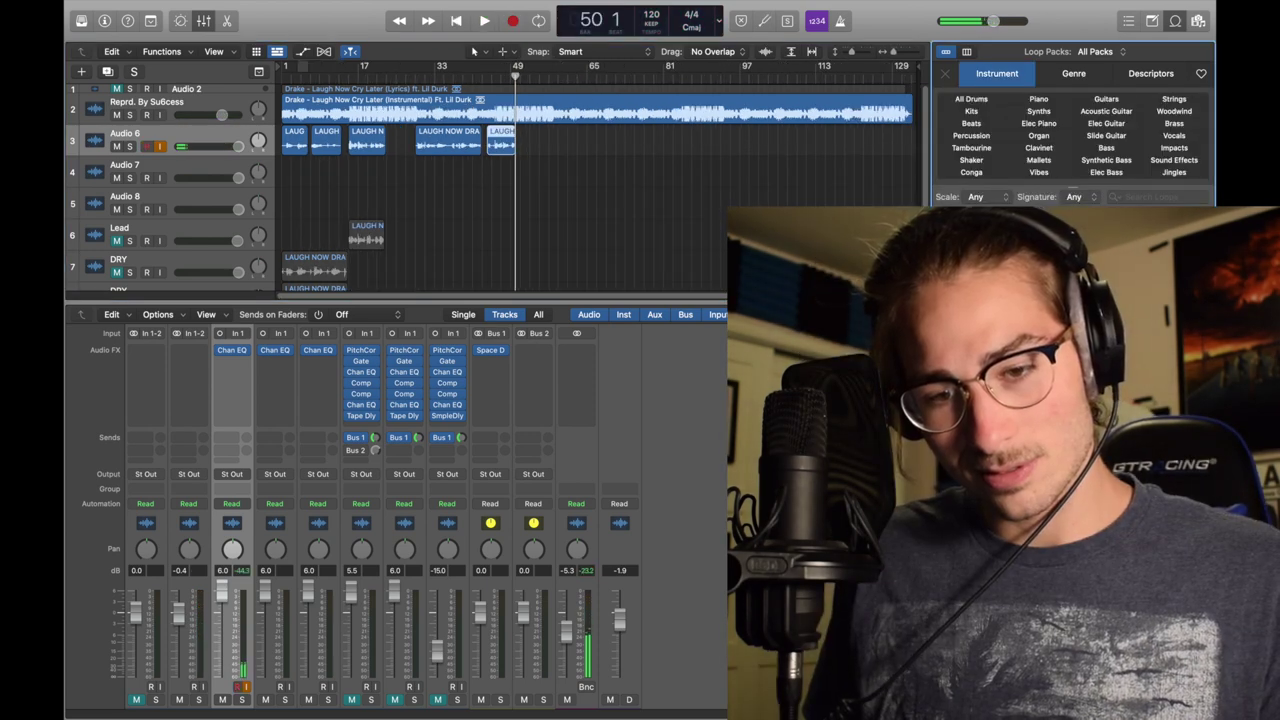